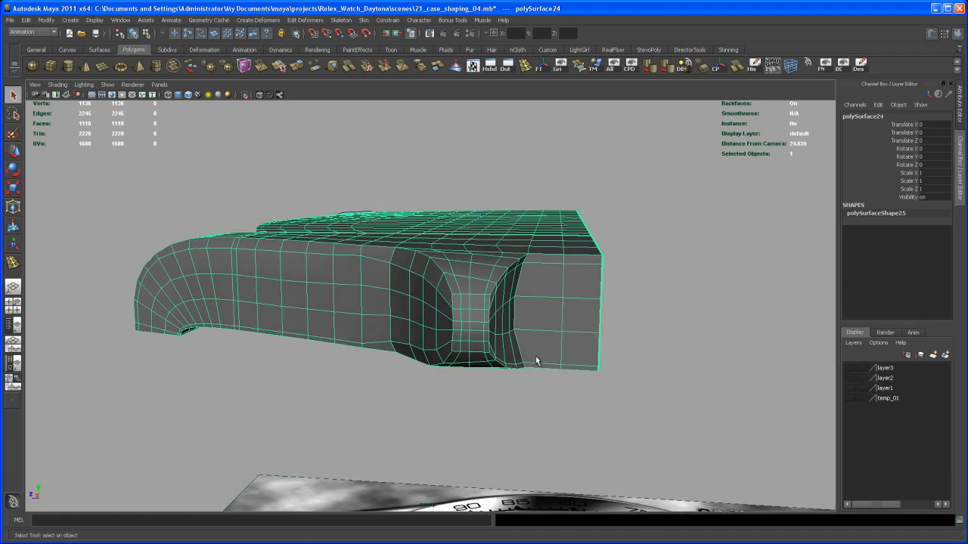
Step: Preview the half watch case with mesh smoothing and examine its shape from several angles
click(587, 398)
alt+drag(586, 398, 571, 328)
click(542, 312)
key(3)
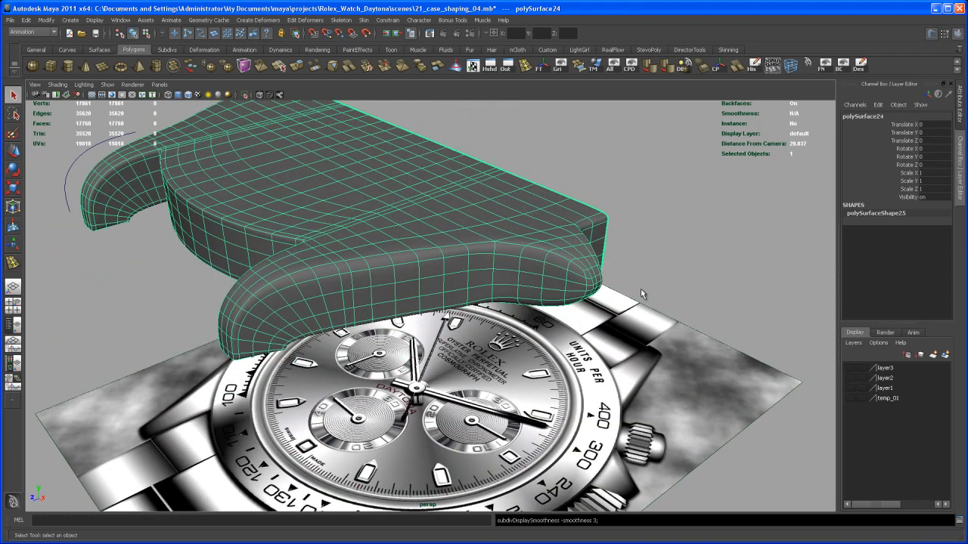
click(676, 271)
scroll(676, 272, down, 2)
alt+drag(676, 274, 552, 303)
click(527, 297)
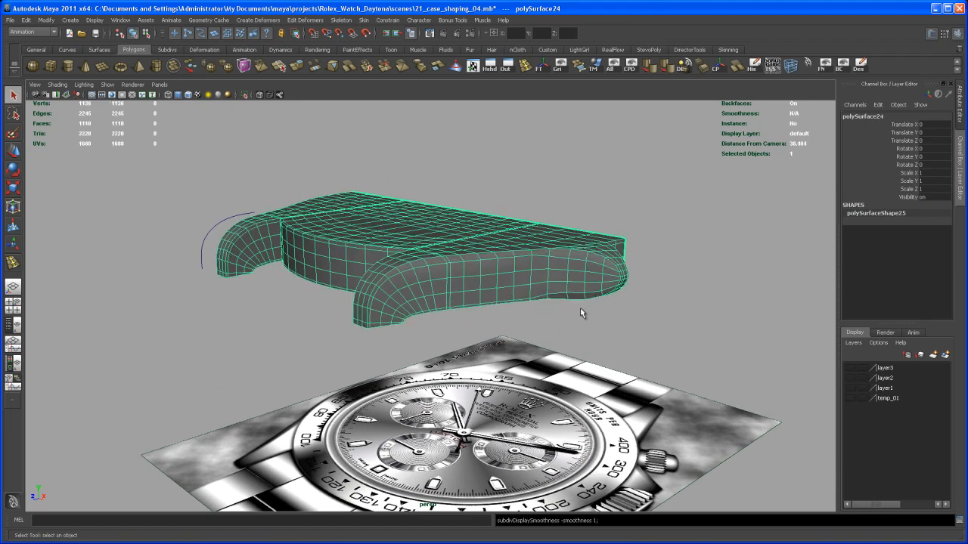
click(599, 307)
alt+drag(598, 307, 550, 318)
click(556, 309)
click(593, 316)
click(507, 279)
alt+right_drag(550, 318, 589, 318)
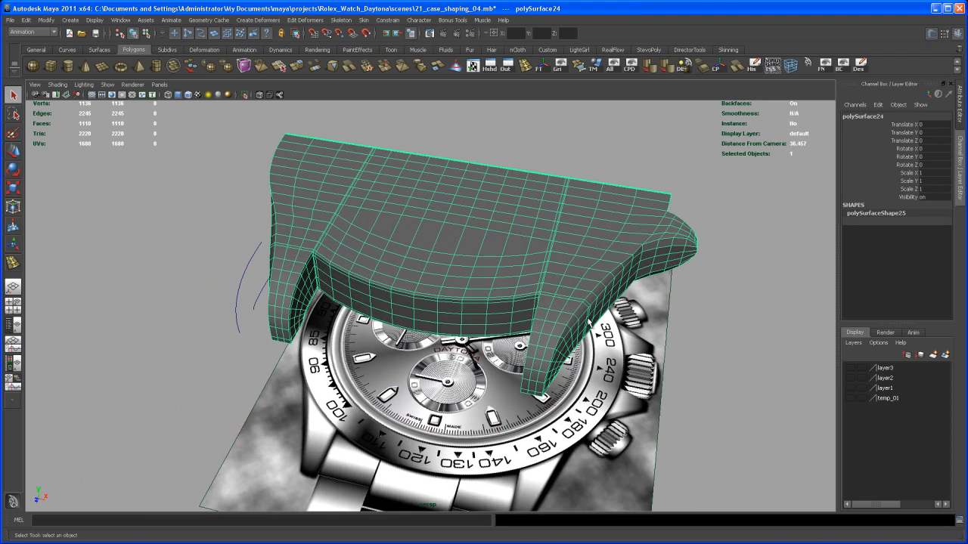
Step: Duplicate the half watch case and mirror the copy across the open edge with a Scale Z of -1
alt+drag(578, 320, 530, 337)
alt+right_drag(530, 337, 527, 346)
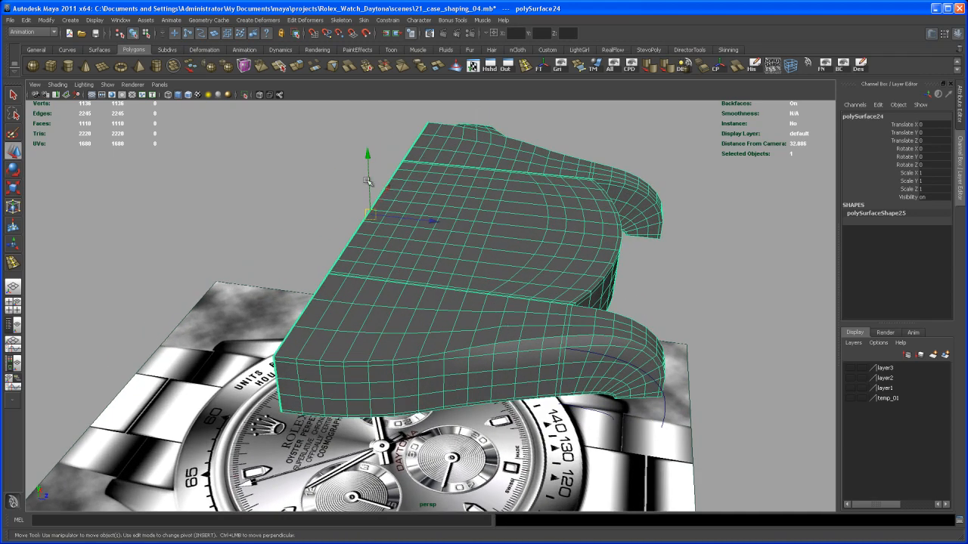
alt+middle_drag(396, 223, 514, 268)
alt+right_drag(514, 268, 546, 255)
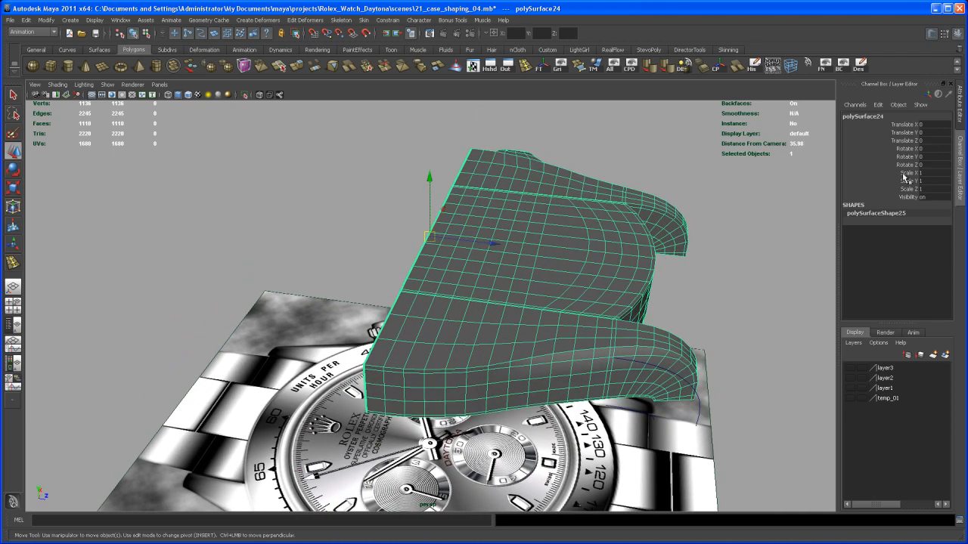
alt+drag(669, 299, 594, 283)
alt+right_drag(595, 283, 582, 291)
alt+middle_drag(582, 291, 560, 295)
mouse_move(582, 305)
alt+mouse_down()
mouse_move(574, 300)
mouse_move(597, 292)
alt+mouse_up()
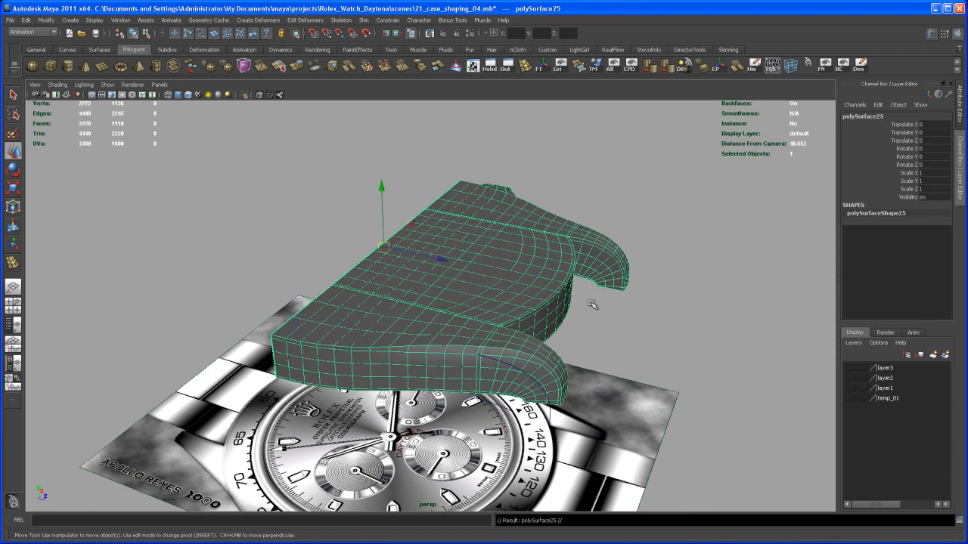
drag(466, 265, 305, 226)
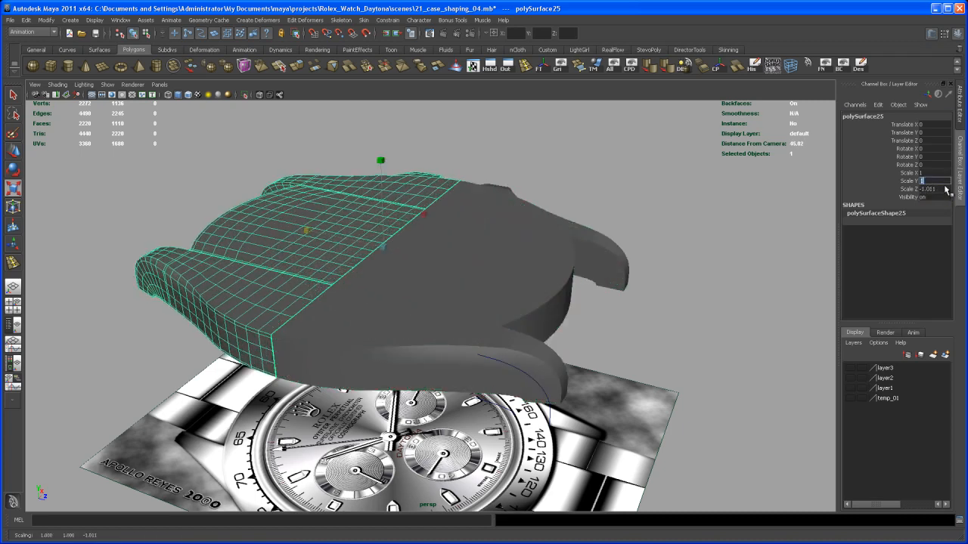
alt+drag(580, 183, 554, 260)
click(609, 175)
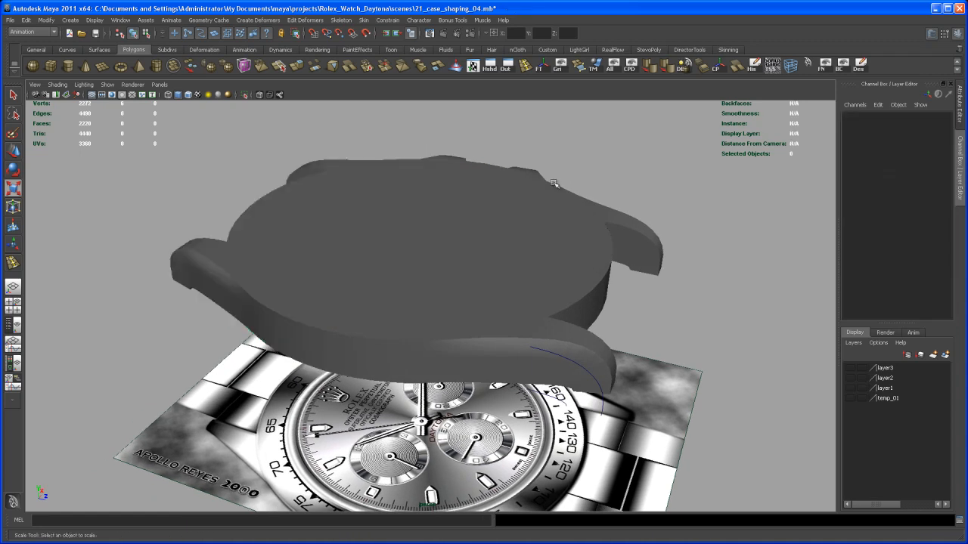
Step: Select both case halves and combine them into a single mesh
alt+drag(538, 172, 557, 167)
drag(419, 147, 540, 205)
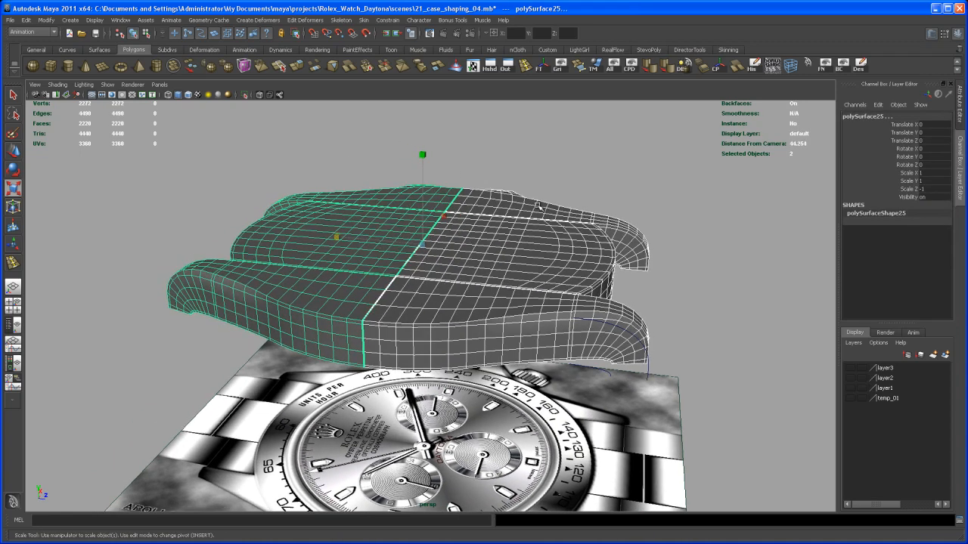
click(182, 69)
Step: Select the vertices along the centre seam of the combined case and merge them
mouse_move(429, 287)
alt+mouse_down()
mouse_move(460, 281)
mouse_move(417, 292)
alt+mouse_up()
right_click(410, 295)
right_drag(386, 295, 383, 295)
mouse_move(395, 301)
alt+mouse_down()
mouse_move(404, 306)
mouse_move(402, 297)
alt+mouse_up()
alt+drag(395, 234, 409, 266)
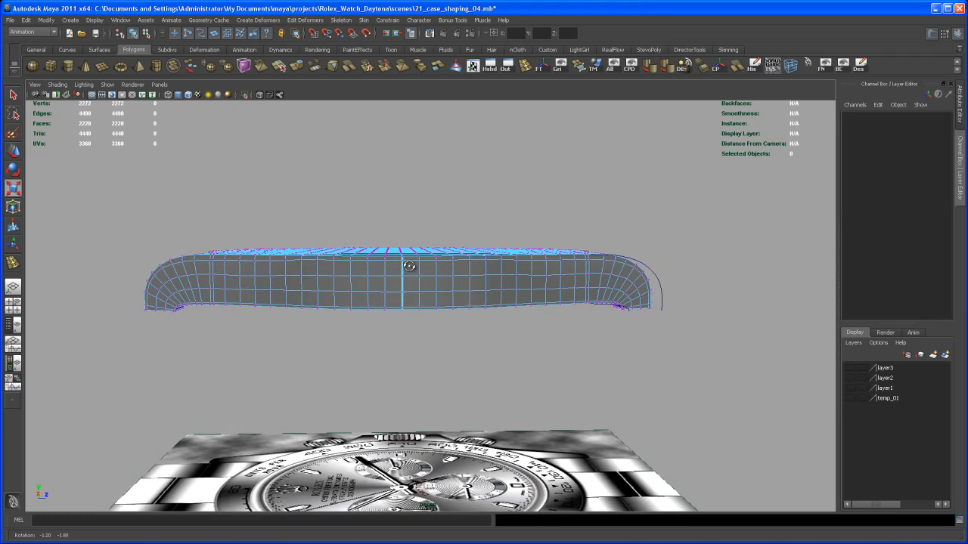
alt+drag(434, 335, 412, 92)
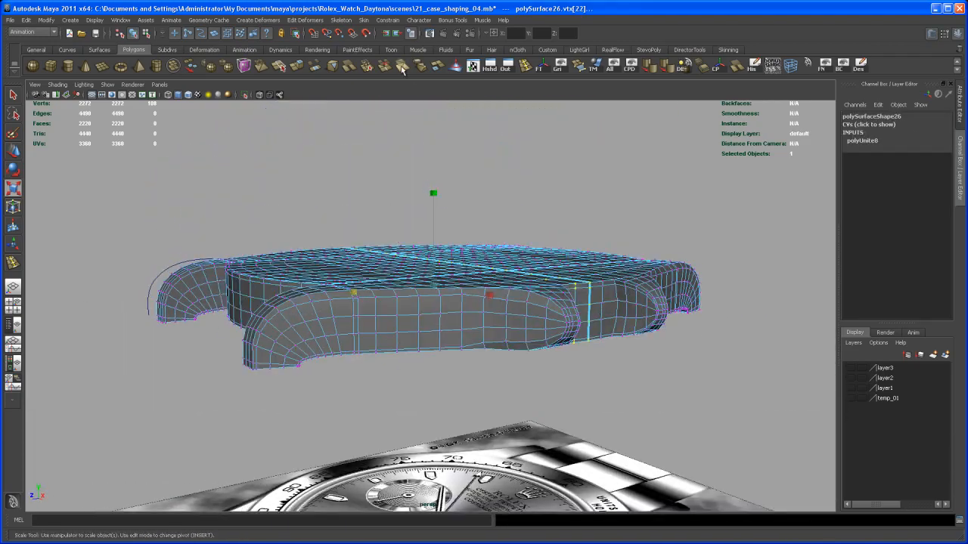
alt+drag(609, 319, 488, 279)
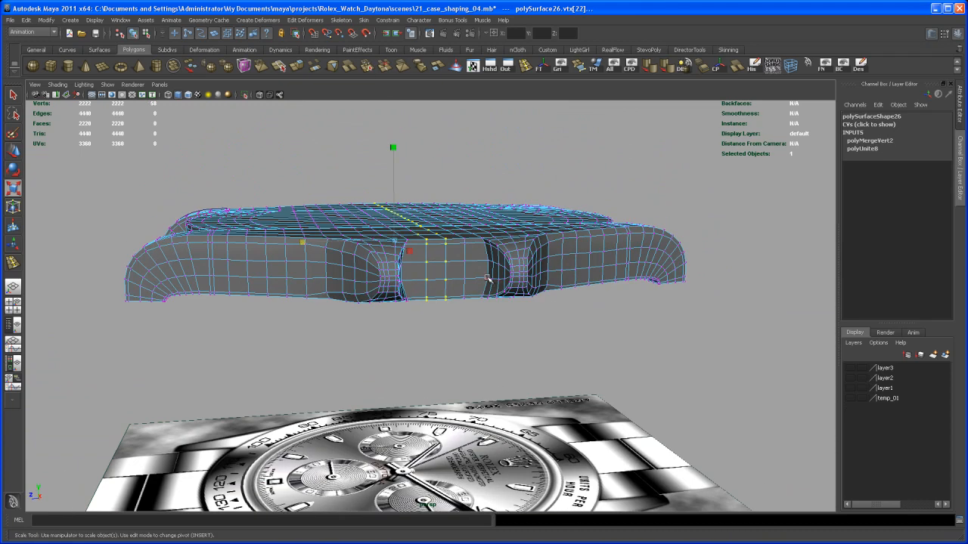
Step: Return the merged case to object mode and display it with the smooth mesh preview
right_drag(515, 265, 516, 266)
alt+drag(507, 271, 644, 312)
click(637, 342)
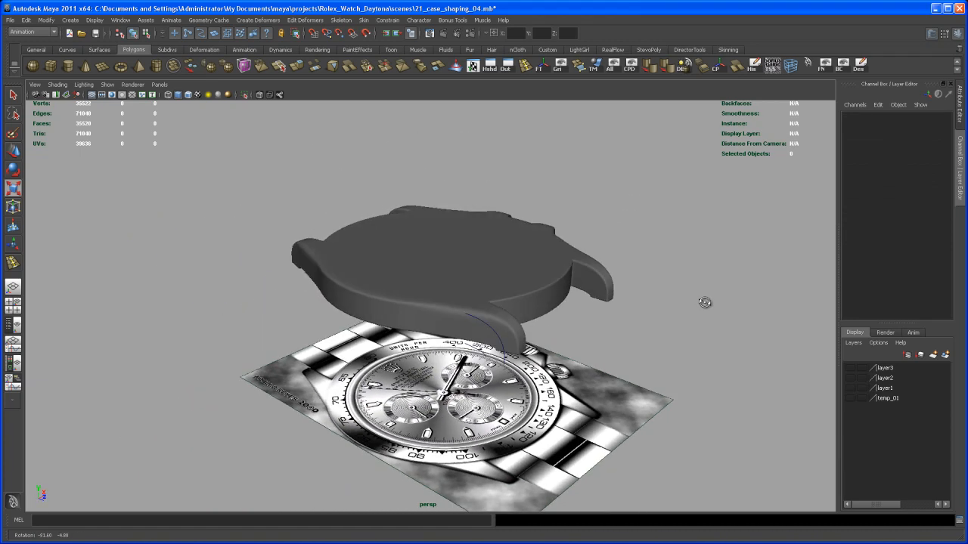
alt+drag(690, 298, 635, 302)
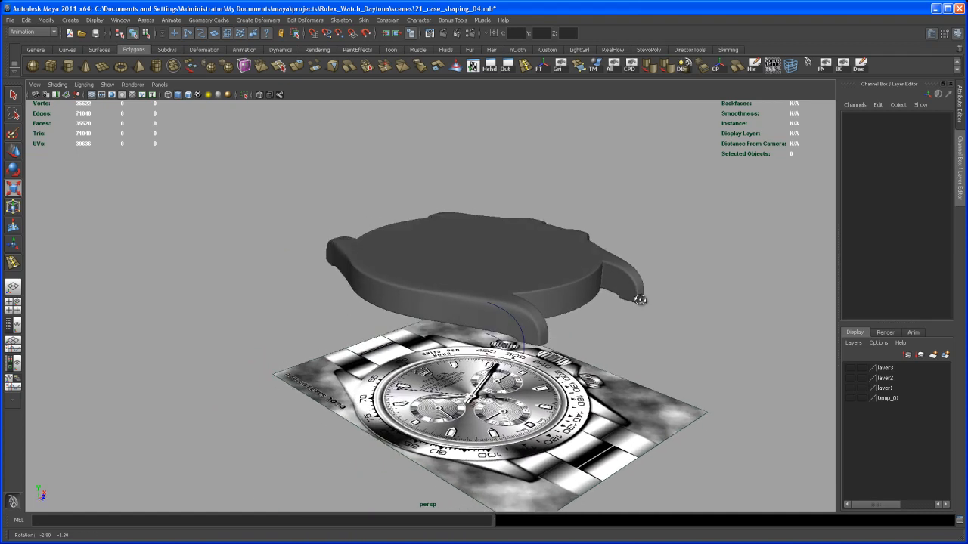
Step: Show layer1, layer2 and layer3 so the bezel and dial parts appear with the case
alt+drag(531, 268, 658, 306)
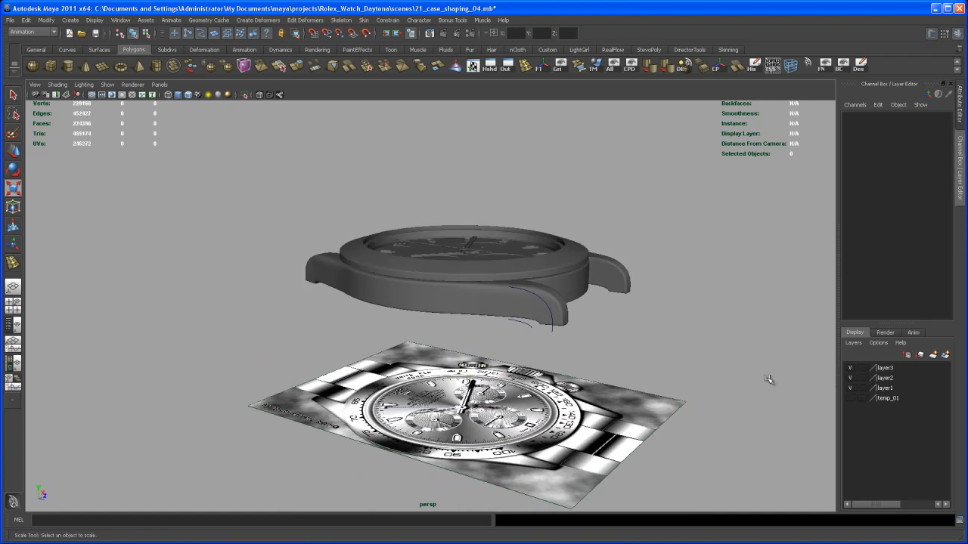
alt+drag(579, 331, 592, 333)
scroll(598, 330, up, 4)
alt+middle_drag(557, 348, 536, 375)
scroll(540, 356, up, 2)
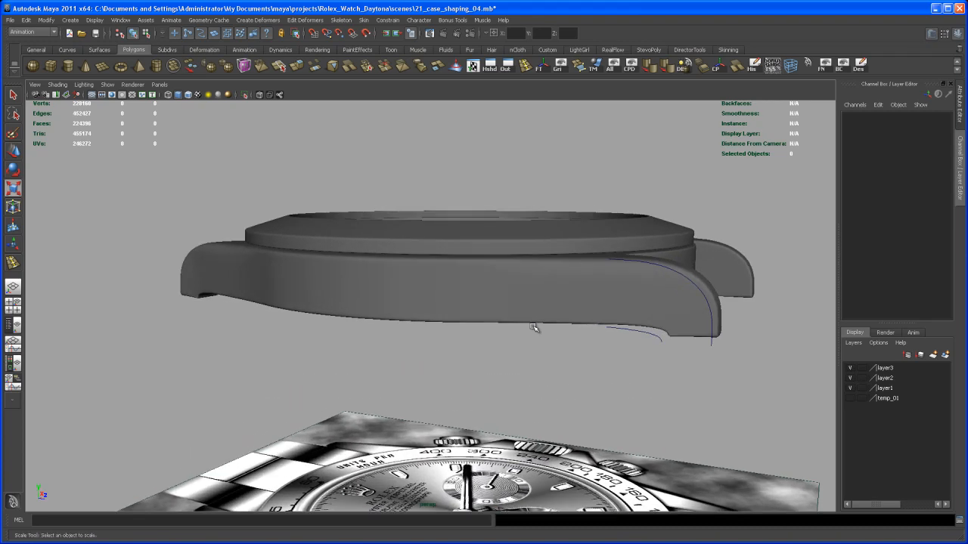
Step: Raise the case towards the underside of the bezel in the shaded side view, to a Translate Y of 0.07
click(521, 305)
alt+drag(505, 317, 479, 323)
scroll(487, 352, up, 3)
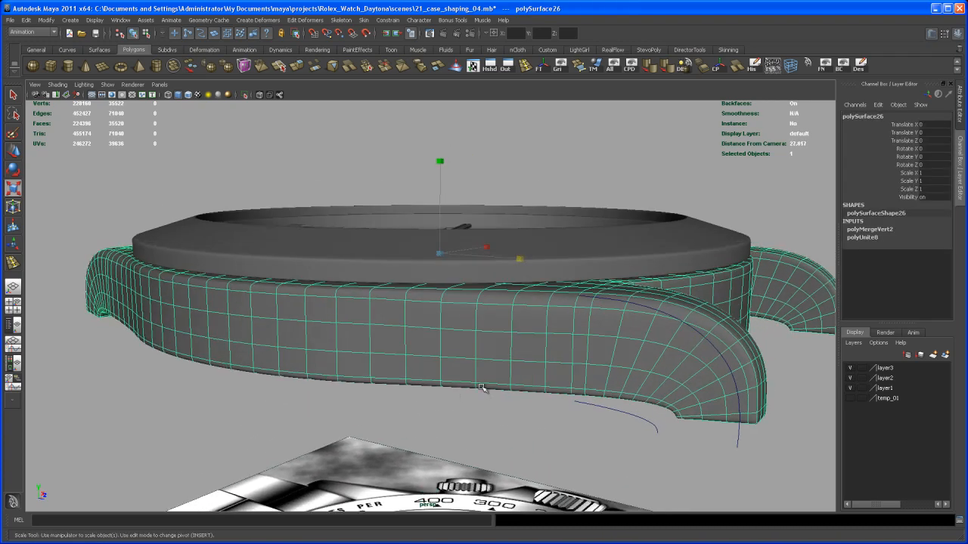
alt+drag(485, 383, 484, 365)
key(space)
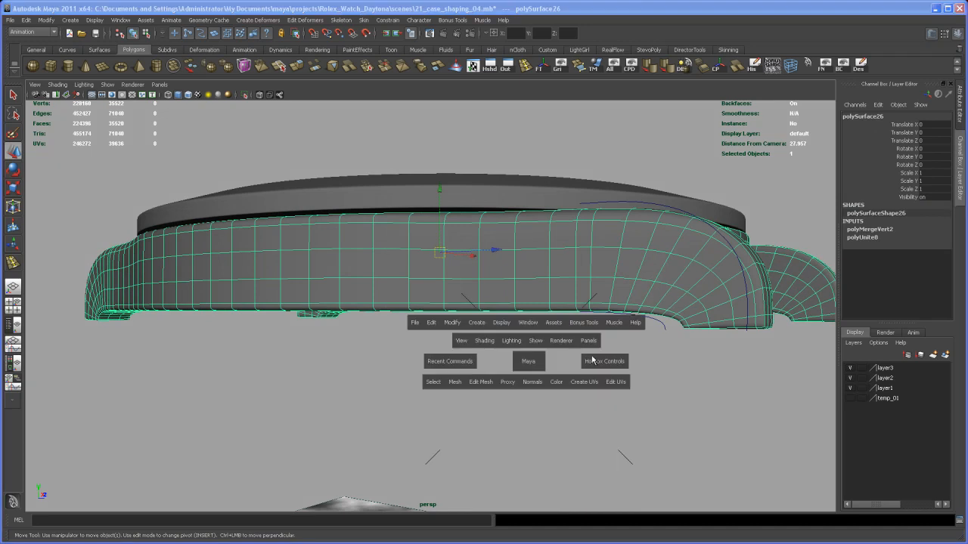
key(space)
alt+middle_drag(752, 310, 443, 452)
alt+right_drag(443, 451, 445, 397)
alt+middle_drag(444, 398, 333, 404)
alt+right_drag(333, 404, 586, 448)
alt+middle_drag(586, 448, 524, 438)
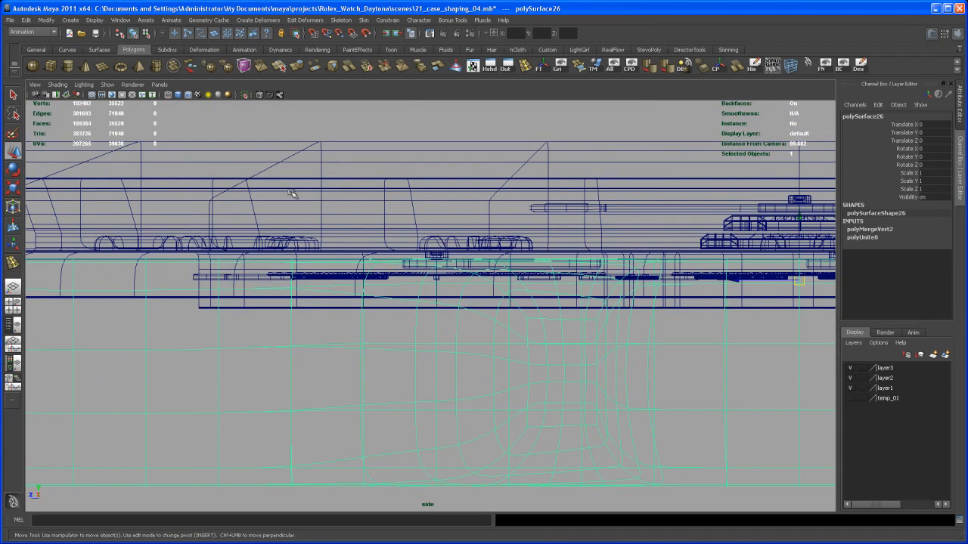
key(5)
mouse_move(614, 273)
alt+middle_down()
mouse_move(454, 300)
mouse_move(348, 294)
alt+middle_up()
alt+right_drag(348, 294, 538, 370)
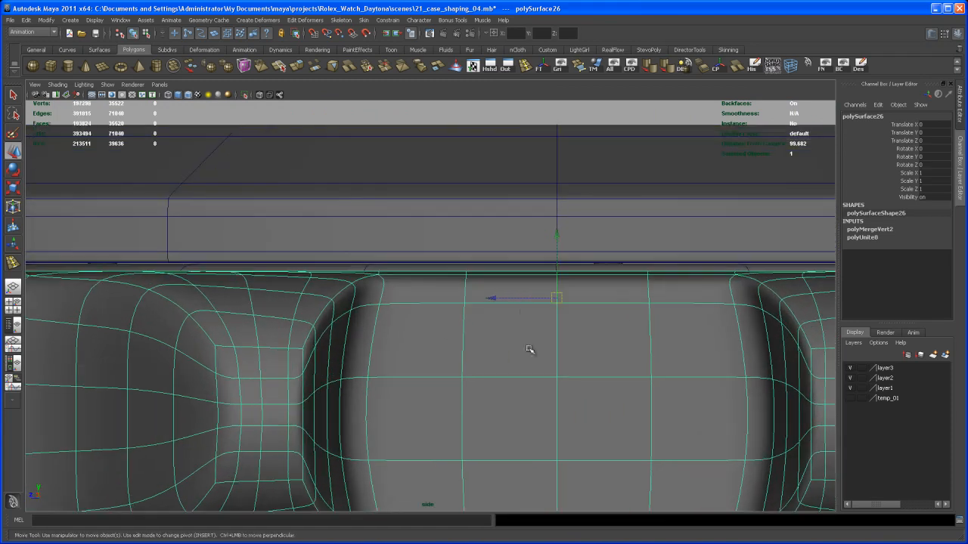
alt+middle_drag(538, 370, 493, 369)
alt+right_drag(477, 296, 539, 238)
middle_drag(529, 237, 530, 230)
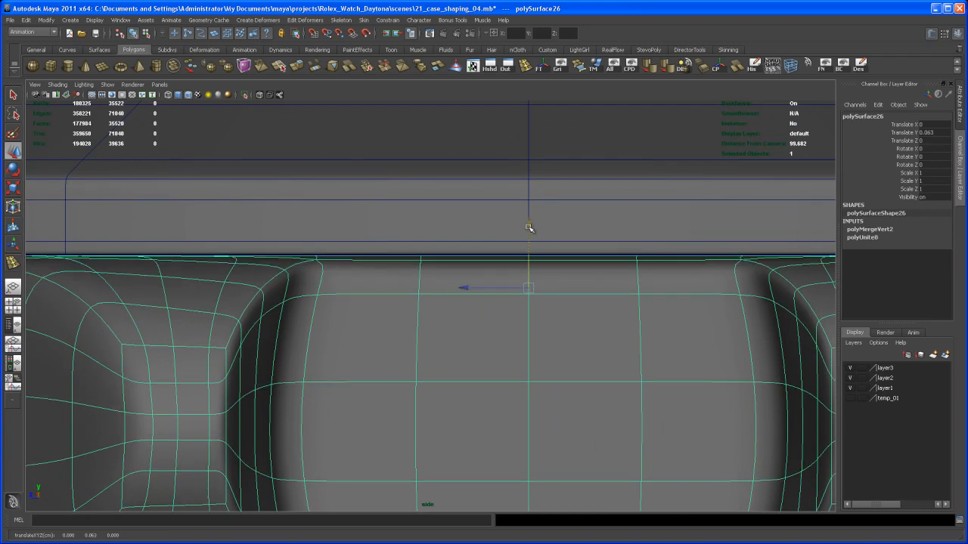
scroll(526, 236, down, 6)
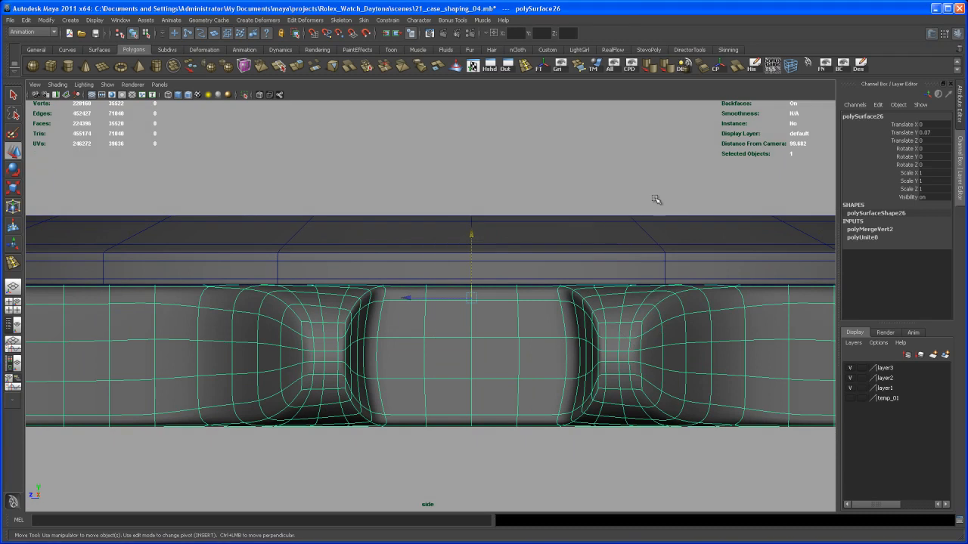
Step: Enlarge the bezel ring evenly in the top view to 10.171 in Scale X and Scale Z
key(space)
key(space)
alt+drag(591, 238, 537, 302)
scroll(564, 237, up, 1)
click(581, 243)
alt+drag(583, 244, 596, 242)
mouse_move(568, 237)
alt+right_down()
mouse_move(581, 249)
mouse_move(563, 228)
alt+right_up()
alt+middle_drag(563, 228, 572, 260)
alt+right_drag(573, 259, 553, 231)
alt+drag(553, 231, 544, 255)
alt+drag(471, 207, 453, 224)
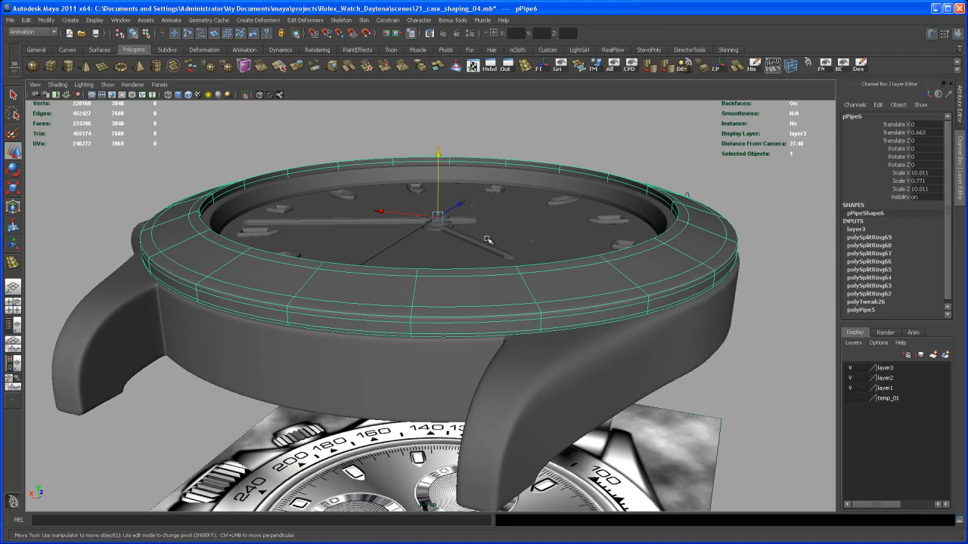
alt+drag(473, 130, 450, 139)
key(space)
key(space)
scroll(283, 234, down, 6)
alt+middle_drag(283, 233, 503, 208)
alt+middle_drag(155, 240, 427, 215)
scroll(427, 215, down, 1)
scroll(428, 214, down, 1)
click(260, 96)
scroll(360, 209, up, 4)
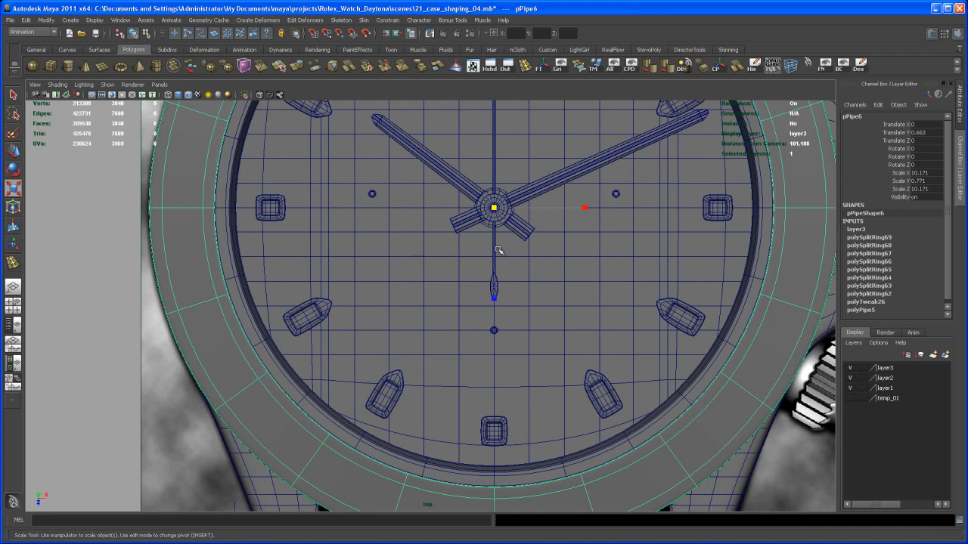
Step: Examine the inner and outer edges of the bezel ring up close in the top view
mouse_move(584, 264)
alt+middle_down()
mouse_move(560, 287)
mouse_move(757, 351)
alt+middle_up()
scroll(562, 288, up, 1)
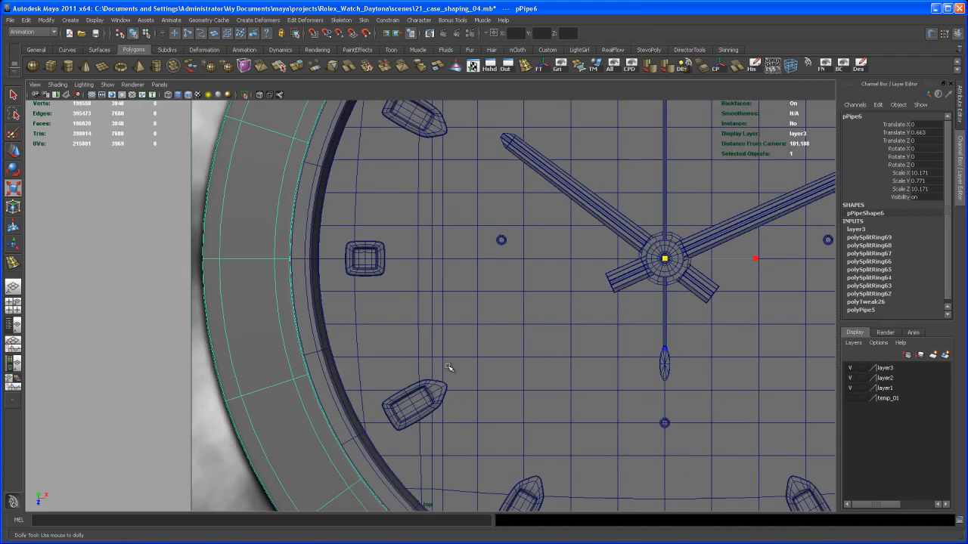
scroll(403, 337, up, 3)
alt+middle_drag(416, 333, 597, 353)
alt+right_drag(596, 353, 703, 418)
alt+middle_drag(568, 346, 680, 400)
alt+right_drag(633, 370, 672, 390)
alt+middle_drag(584, 325, 588, 339)
alt+right_drag(587, 340, 627, 342)
alt+middle_drag(616, 322, 603, 333)
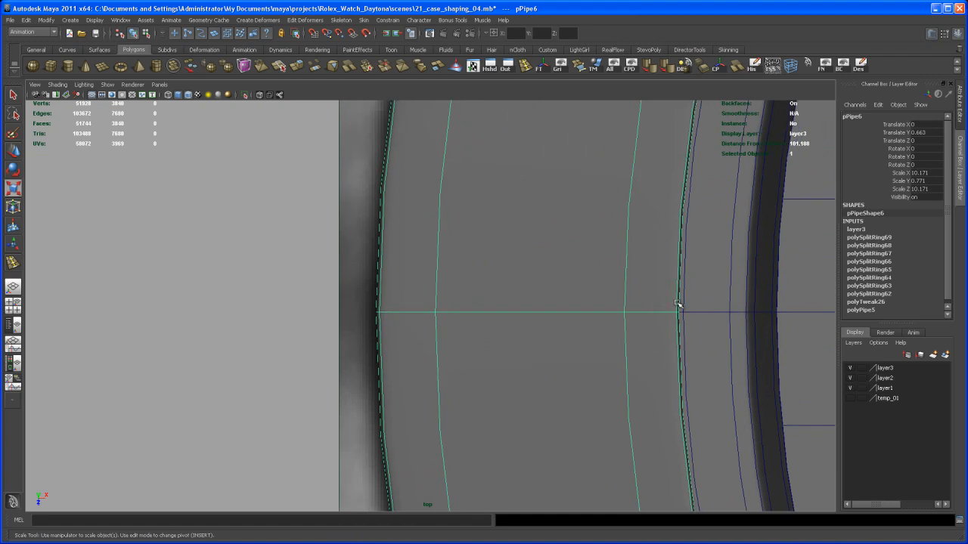
Step: Reduce the bezel ring's Scale X and Scale Z to 10.121, keeping its height unscaled
key(space)
alt+middle_drag(622, 228, 628, 229)
alt+right_drag(629, 229, 648, 242)
alt+drag(648, 242, 643, 259)
alt+middle_drag(645, 227, 620, 255)
alt+right_drag(620, 255, 664, 245)
alt+drag(663, 245, 683, 270)
alt+middle_drag(657, 245, 633, 239)
alt+right_drag(633, 239, 663, 247)
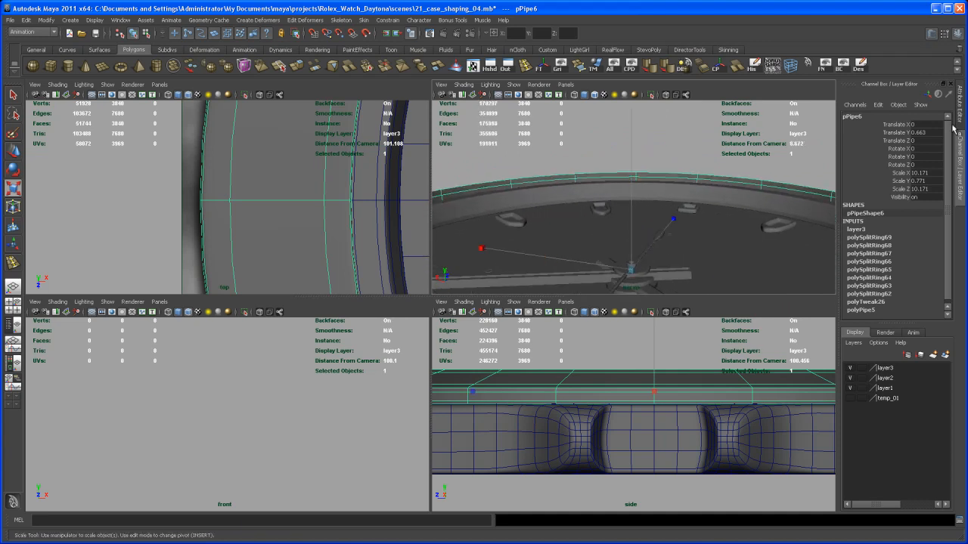
alt+drag(688, 199, 677, 226)
alt+right_drag(668, 210, 643, 201)
alt+drag(643, 201, 658, 217)
alt+drag(642, 148, 638, 155)
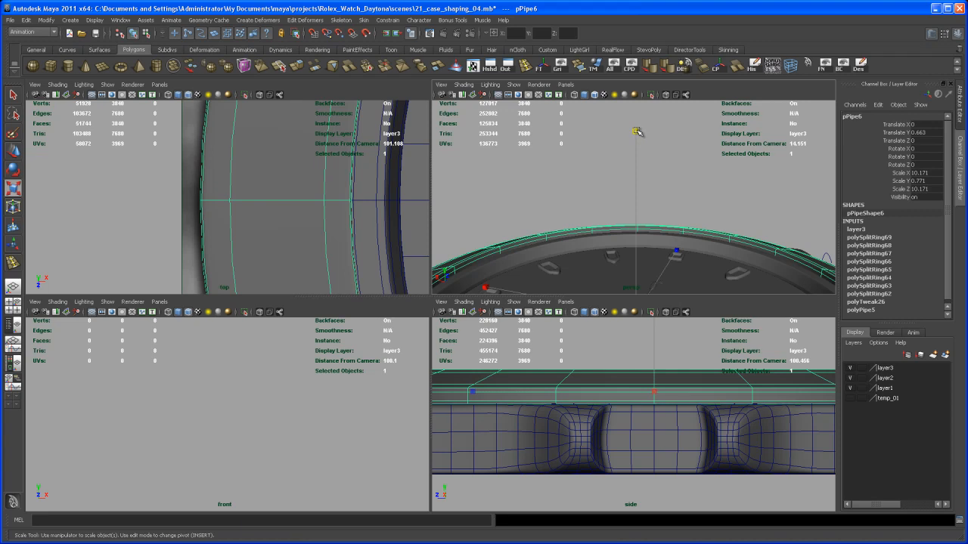
drag(637, 132, 638, 134)
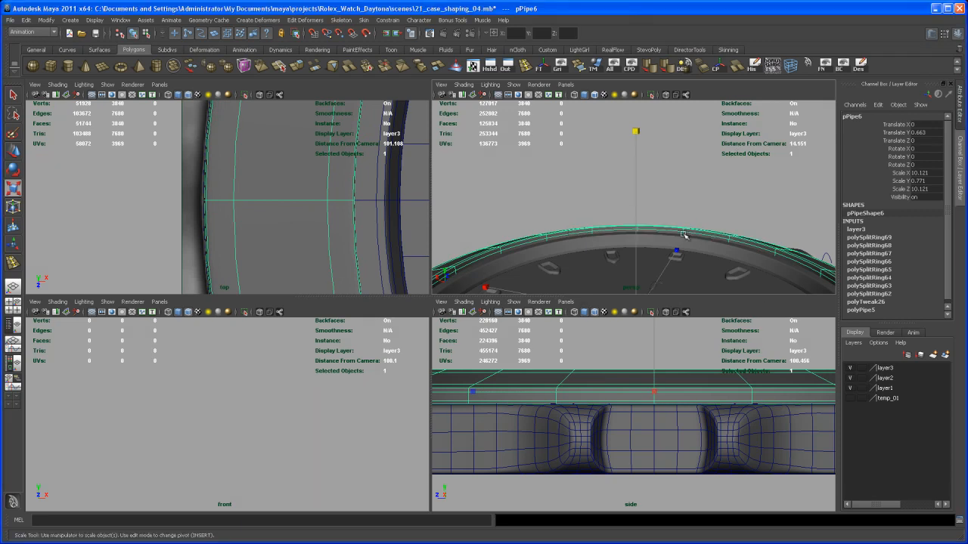
Step: Examine the fit between the resized bezel and the case from several angles in the perspective view
key(space)
alt+middle_drag(631, 341, 661, 313)
alt+drag(661, 313, 609, 341)
alt+right_drag(609, 342, 579, 332)
alt+middle_drag(580, 332, 570, 222)
alt+drag(560, 356, 549, 317)
alt+right_drag(530, 310, 535, 318)
mouse_move(535, 318)
alt+mouse_down()
mouse_move(634, 333)
mouse_move(680, 325)
mouse_move(551, 324)
alt+mouse_up()
click(633, 333)
alt+right_drag(551, 324, 562, 334)
alt+drag(561, 333, 516, 364)
mouse_move(495, 297)
alt+mouse_down()
mouse_move(503, 319)
mouse_move(510, 309)
alt+mouse_up()
alt+right_drag(510, 309, 486, 288)
alt+drag(486, 287, 528, 354)
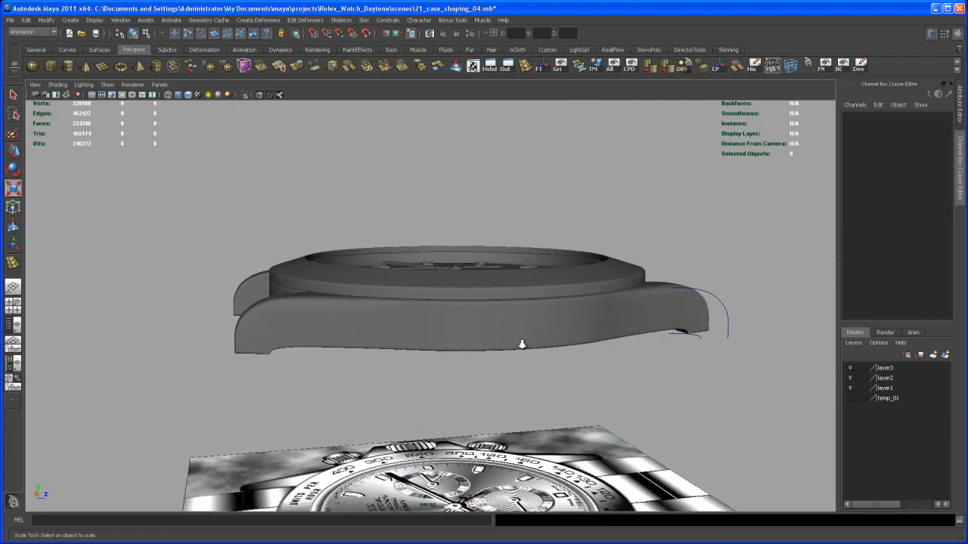
alt+right_drag(527, 355, 532, 358)
Step: Switch to Firefox and compare the case with the watch reference photos 6.JPG and 3.JPG
key(alt+Tab)
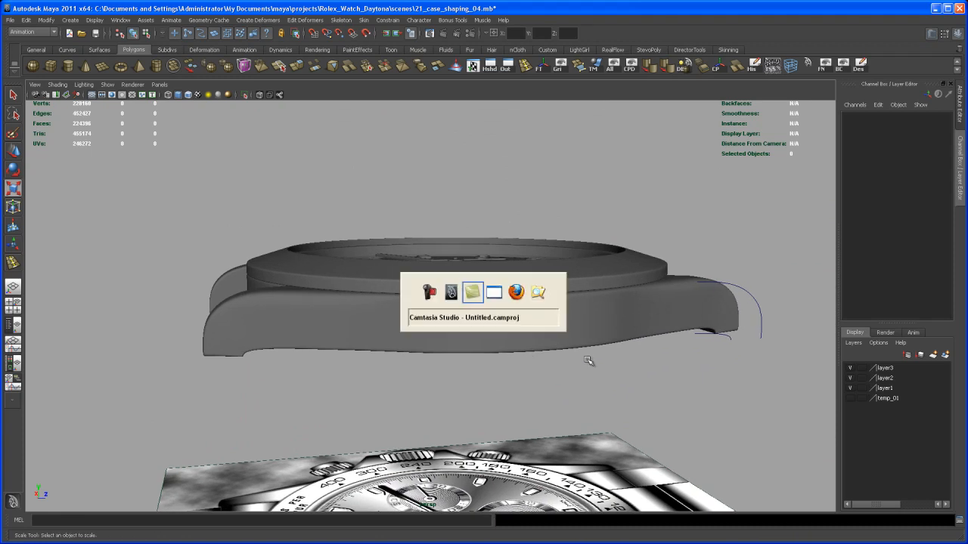
key(alt+Tab)
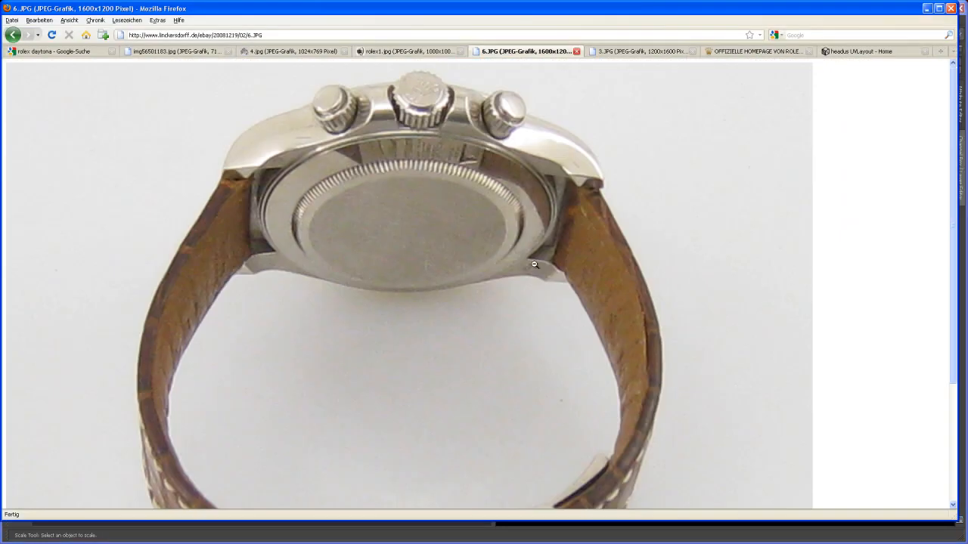
click(624, 52)
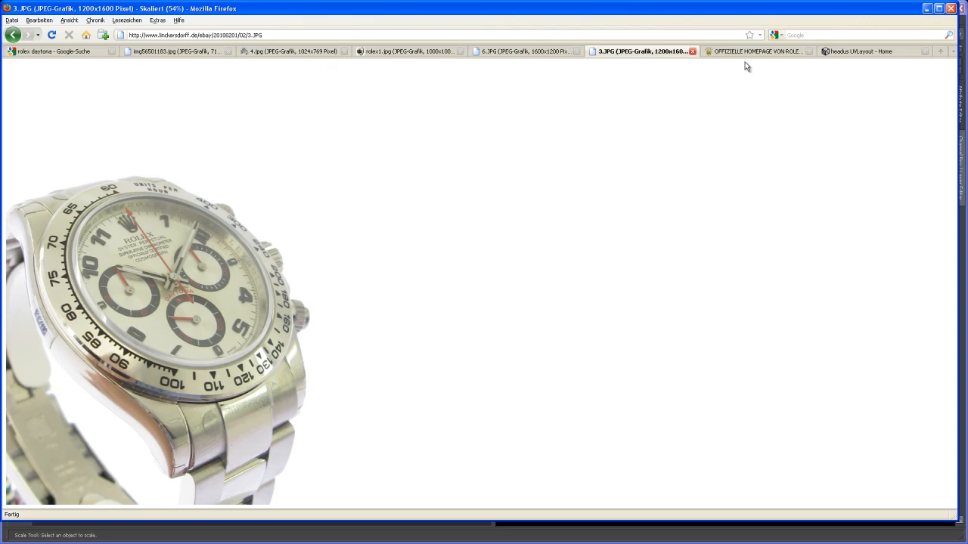
Step: Return to Maya and raise the case closer to the bezel, to a Translate Y of 0.114
alt+drag(551, 325, 497, 330)
key(q)
click(539, 323)
alt+right_drag(497, 331, 514, 346)
key(w)
alt+drag(516, 360, 511, 352)
alt+right_drag(511, 351, 582, 402)
alt+middle_drag(581, 402, 534, 418)
alt+right_drag(533, 418, 554, 408)
alt+right_drag(512, 322, 528, 335)
alt+middle_drag(527, 336, 526, 384)
drag(486, 179, 485, 177)
Step: Fine-tune the case's height against the bezel's lower edge and deselect it to check the fit
alt+right_drag(467, 231, 395, 205)
alt+middle_drag(394, 206, 425, 158)
alt+right_drag(514, 214, 481, 199)
alt+drag(481, 210, 540, 214)
alt+right_drag(443, 280, 547, 386)
alt+middle_drag(452, 311, 475, 331)
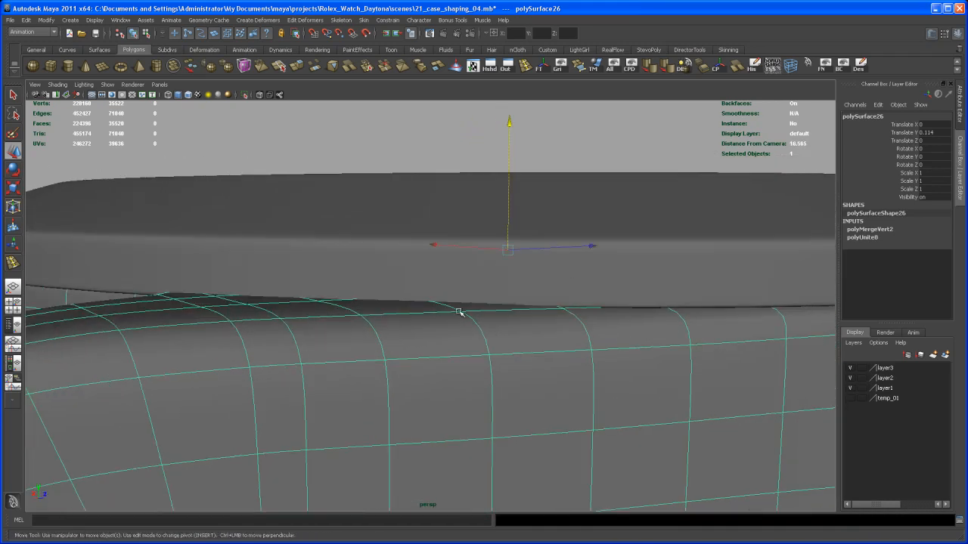
drag(511, 123, 512, 125)
scroll(512, 201, down, 3)
alt+drag(512, 201, 540, 298)
scroll(477, 270, down, 4)
click(740, 373)
scroll(622, 302, down, 3)
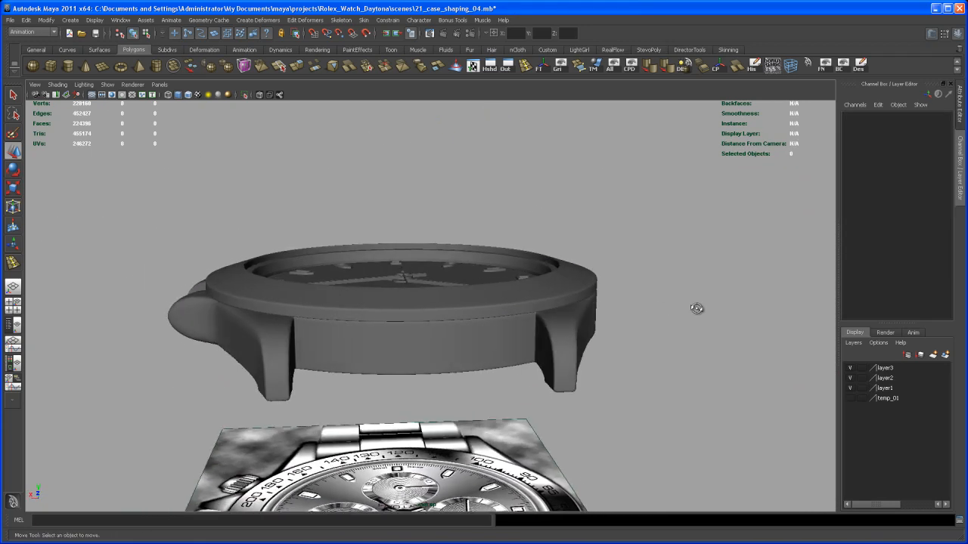
Step: Select the case and lower it beneath the dial's subdials, to a Translate Y of -0.297
alt+drag(656, 317, 447, 297)
alt+drag(445, 342, 469, 353)
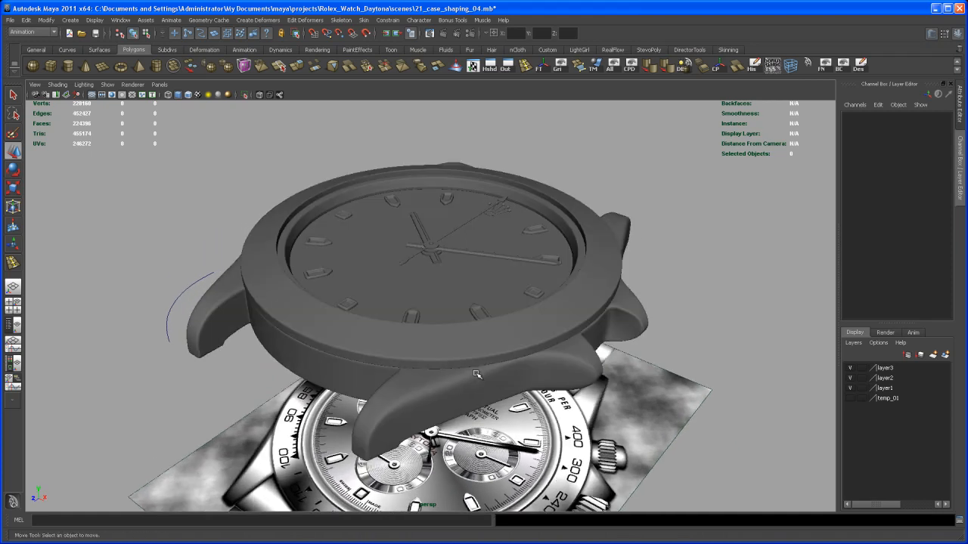
click(439, 281)
scroll(466, 324, up, 5)
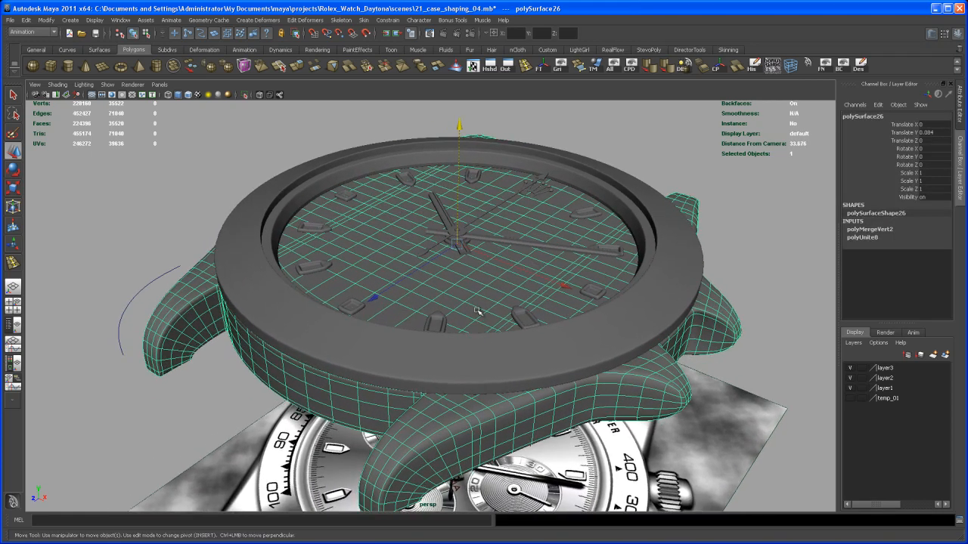
scroll(478, 313, up, 2)
alt+drag(488, 286, 496, 263)
click(496, 262)
alt+right_drag(495, 263, 474, 243)
alt+drag(480, 272, 502, 325)
click(500, 287)
Step: Examine up close how the case's inner surface sits beneath the subdial rings, numerals and ticks
alt+drag(425, 213, 435, 226)
alt+drag(446, 259, 454, 316)
alt+right_drag(495, 337, 507, 341)
alt+drag(508, 340, 503, 272)
alt+right_drag(504, 272, 522, 335)
alt+drag(523, 335, 521, 320)
alt+middle_drag(521, 320, 501, 319)
alt+drag(501, 319, 495, 318)
alt+right_drag(494, 317, 507, 353)
alt+drag(507, 353, 530, 310)
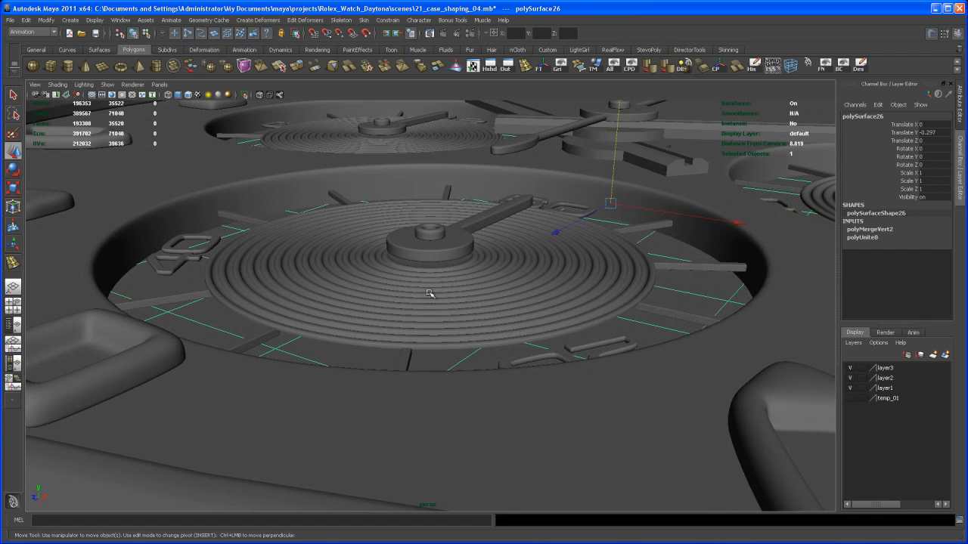
alt+right_drag(438, 291, 404, 270)
alt+drag(404, 270, 426, 318)
alt+right_drag(425, 318, 393, 244)
alt+middle_drag(393, 245, 395, 191)
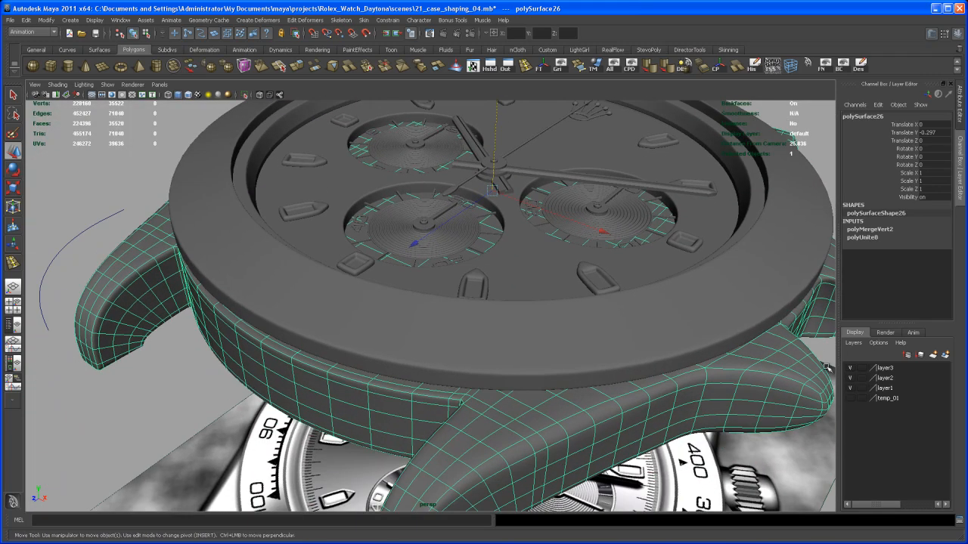
alt+right_drag(780, 383, 675, 321)
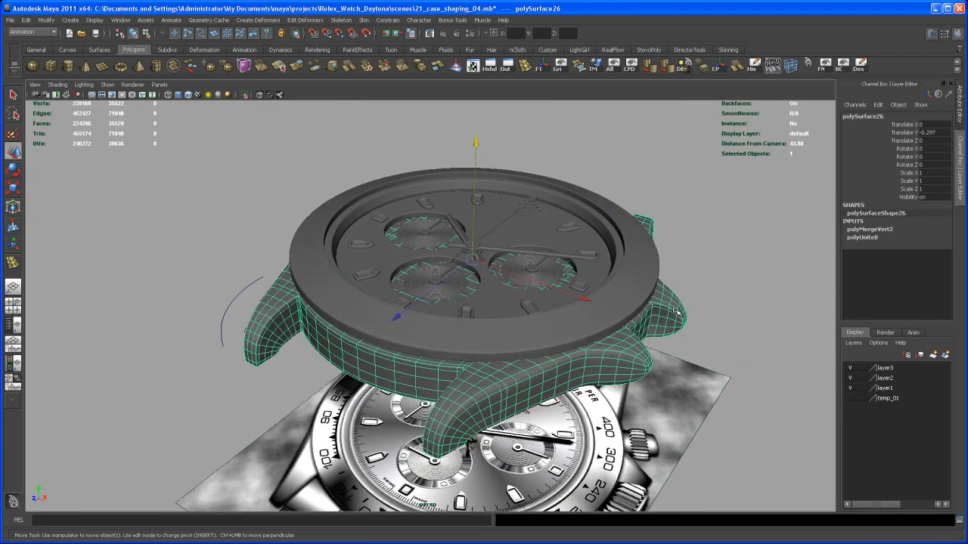
Step: Put the selected case on a new display layer, and hide both that layer and the bezel's layer3
click(946, 355)
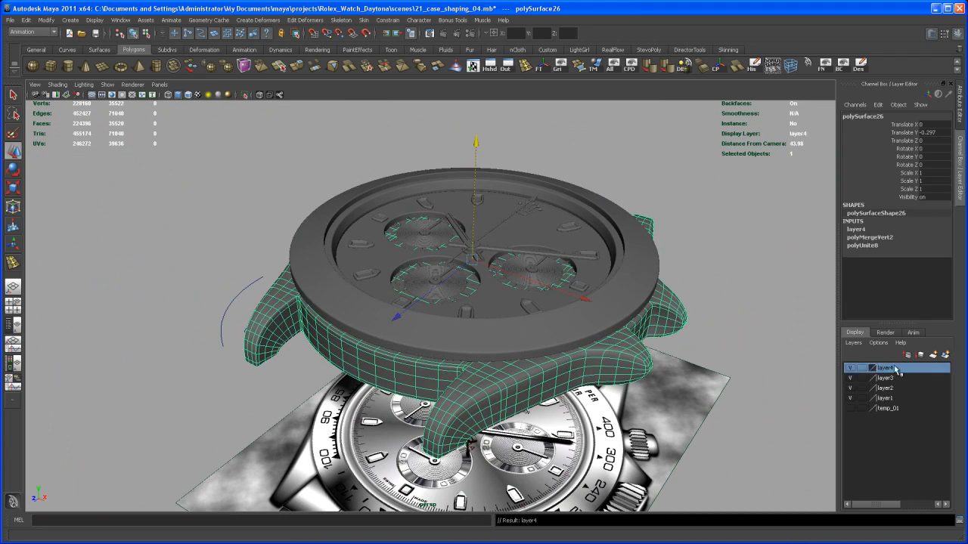
click(851, 369)
alt+drag(684, 346, 695, 337)
click(695, 337)
alt+right_drag(694, 339, 665, 411)
alt+drag(656, 365, 654, 391)
alt+right_drag(651, 357, 648, 389)
mouse_move(645, 394)
alt+mouse_down()
mouse_move(639, 382)
mouse_move(650, 378)
alt+mouse_up()
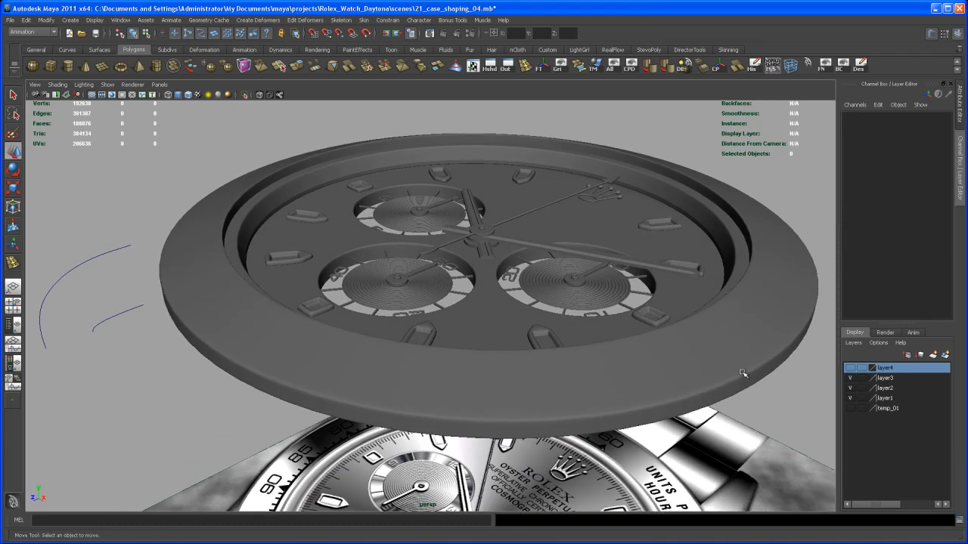
click(850, 378)
alt+drag(781, 355, 675, 367)
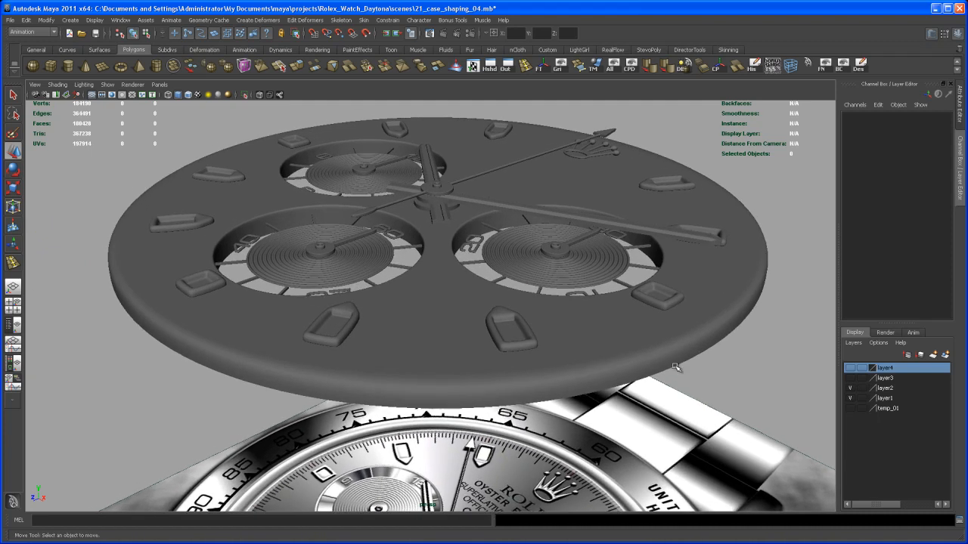
Step: Check which dial parts layer1 holds by selecting its objects, and clear the selection
click(879, 388)
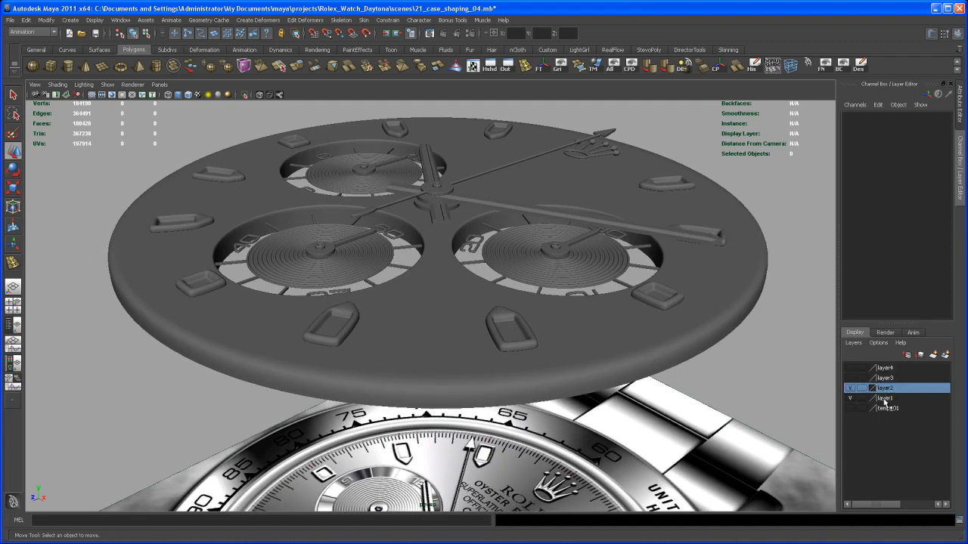
click(885, 400)
right_click(885, 401)
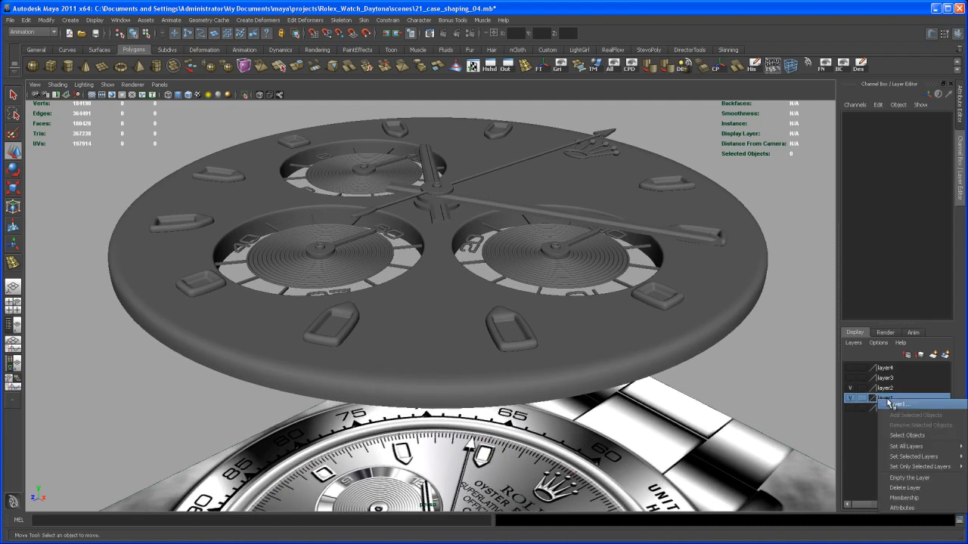
click(903, 436)
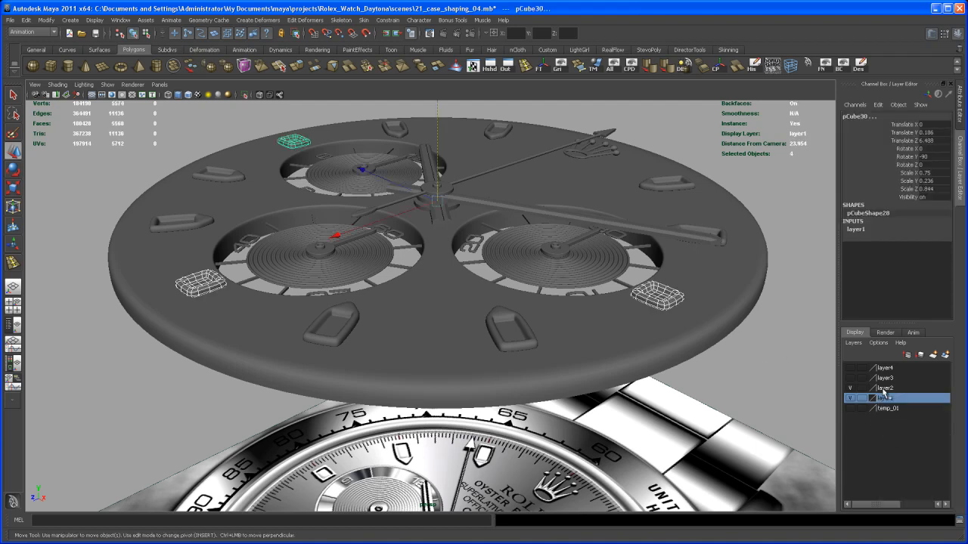
click(757, 379)
mouse_move(757, 380)
alt+mouse_down()
mouse_move(760, 361)
mouse_move(767, 367)
alt+mouse_up()
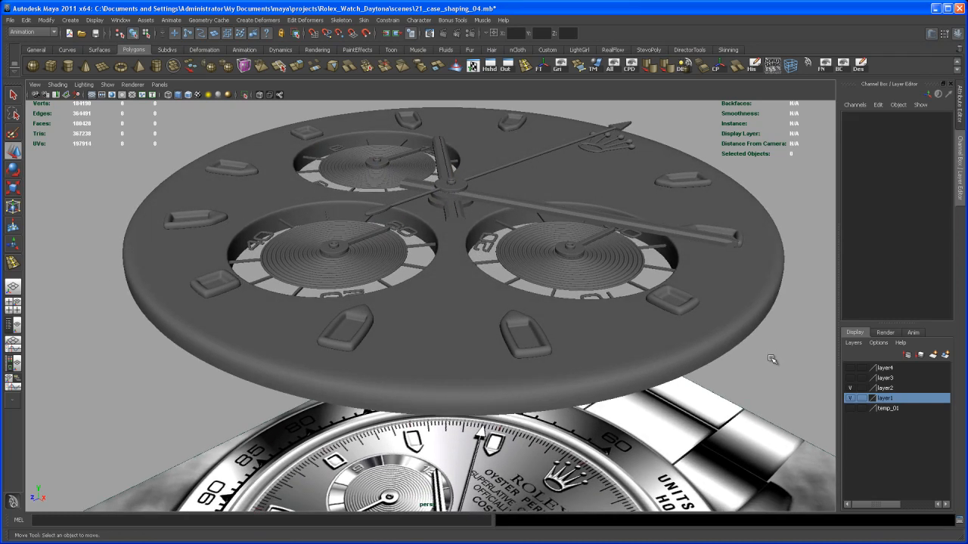
alt+right_drag(770, 357, 648, 240)
mouse_move(648, 240)
alt+mouse_down()
mouse_move(670, 225)
mouse_move(659, 246)
mouse_move(653, 240)
alt+mouse_up()
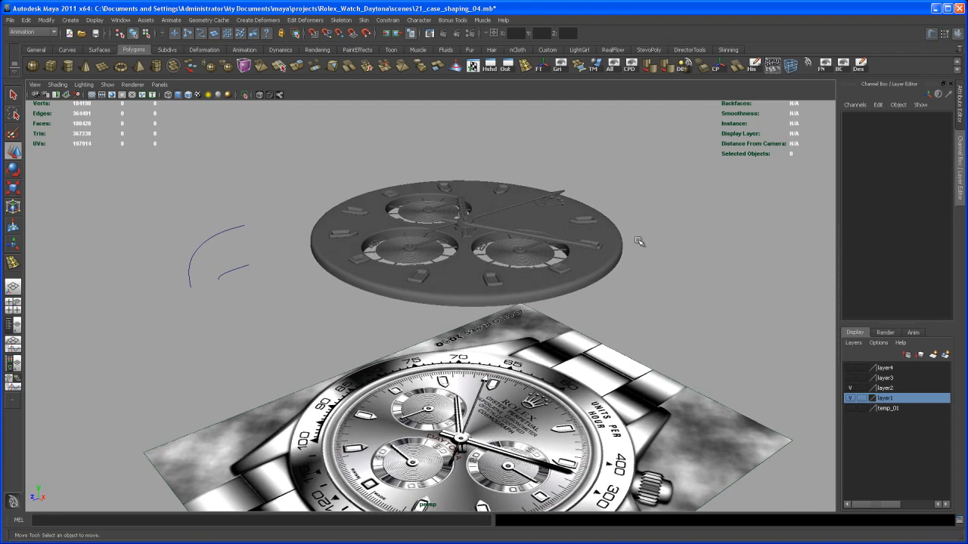
Step: Select all the dial parts and remove the dial plate, the minute hand, the crown logo and nearby hour markers from the selection
drag(682, 317, 596, 365)
alt+right_drag(595, 366, 622, 399)
alt+drag(622, 399, 590, 372)
alt+right_drag(561, 370, 580, 396)
alt+drag(575, 372, 520, 356)
ctrl+drag(466, 341, 534, 415)
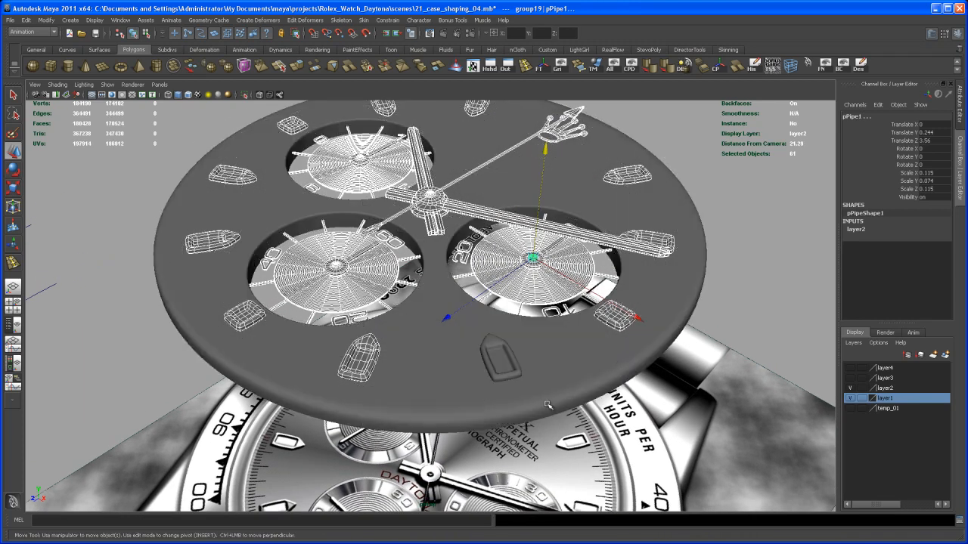
ctrl+drag(673, 254, 694, 267)
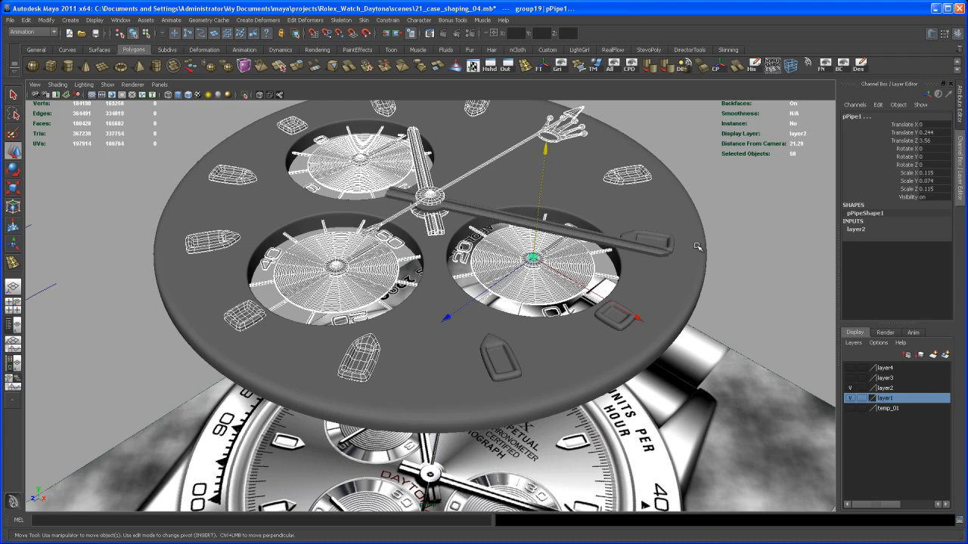
ctrl+drag(552, 112, 575, 127)
Step: Remove the remaining hour markers from the selection, keeping only the parts of the three subdials selected
mouse_move(494, 179)
alt+mouse_down()
mouse_move(505, 167)
mouse_move(486, 199)
mouse_move(496, 197)
alt+mouse_up()
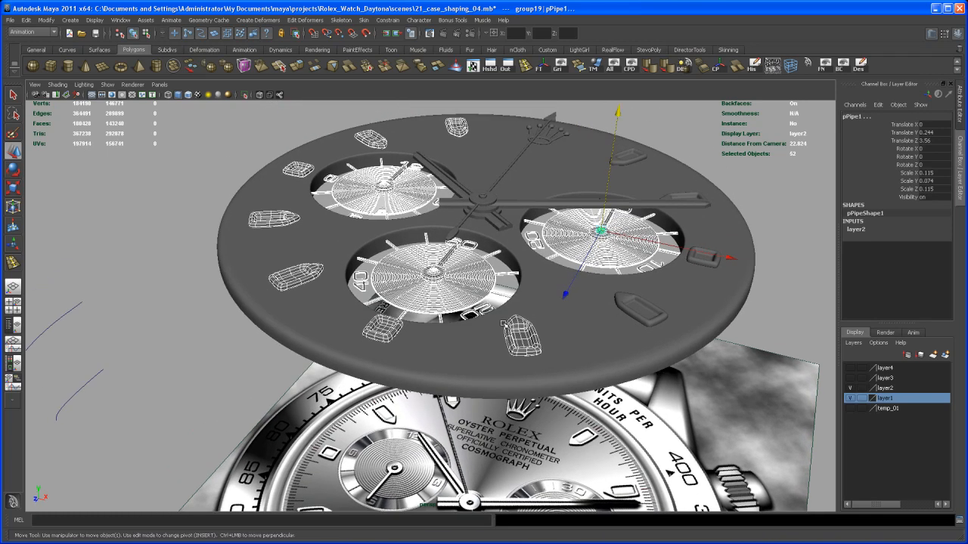
ctrl+drag(533, 366, 510, 332)
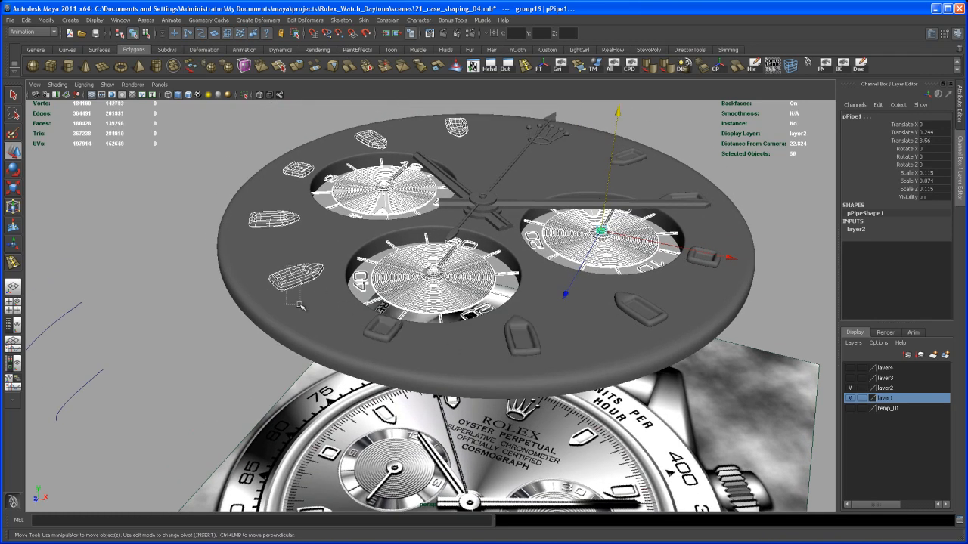
ctrl+drag(285, 265, 269, 220)
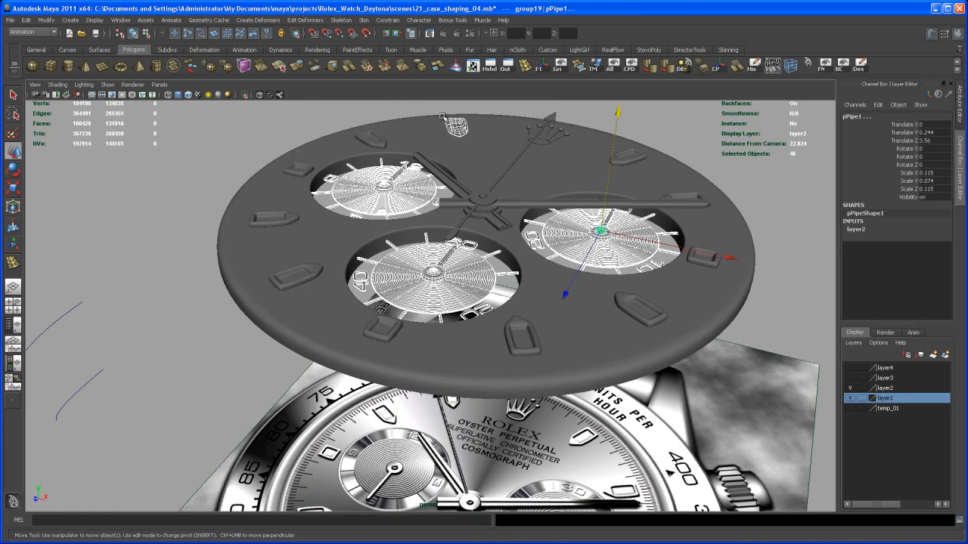
alt+drag(522, 206, 464, 214)
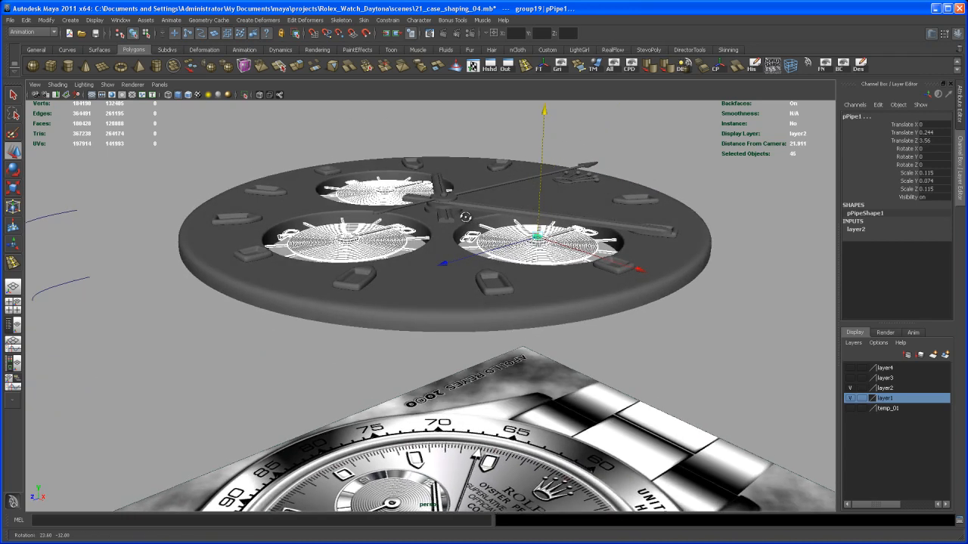
alt+right_drag(464, 214, 476, 260)
alt+drag(476, 261, 466, 323)
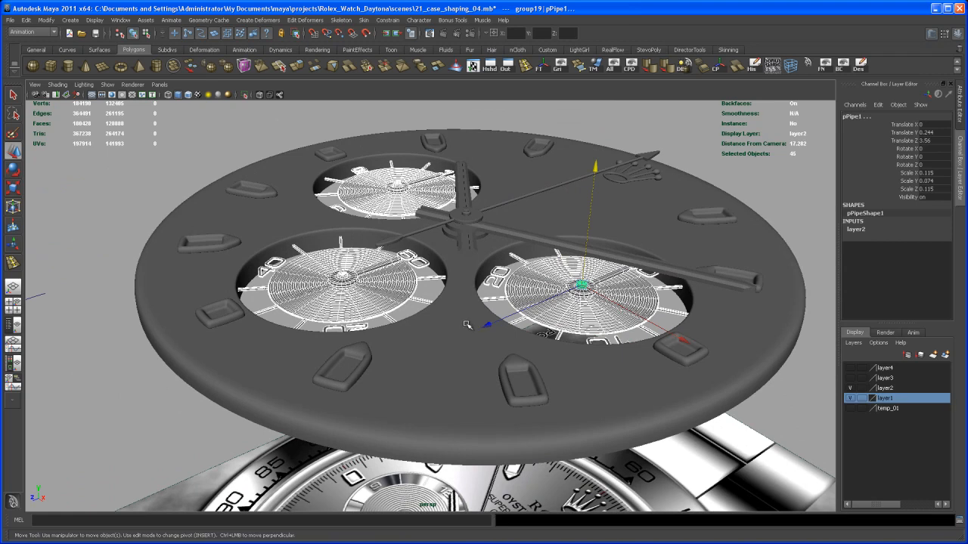
Step: Group the selected subdial parts and raise the group within the dial openings, to a Translate Y of 0.136
key(ctrl+g)
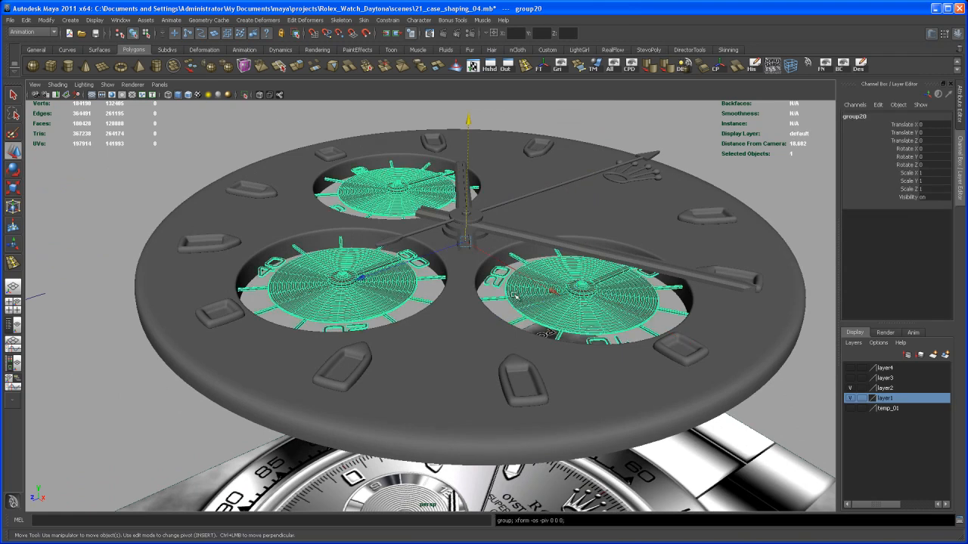
alt+drag(492, 259, 477, 239)
alt+right_drag(476, 239, 502, 296)
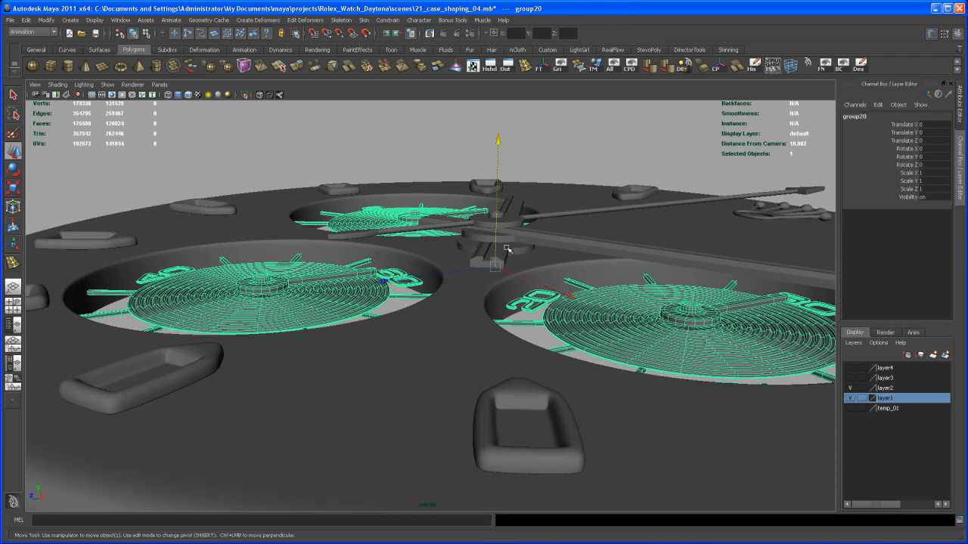
drag(499, 151, 498, 144)
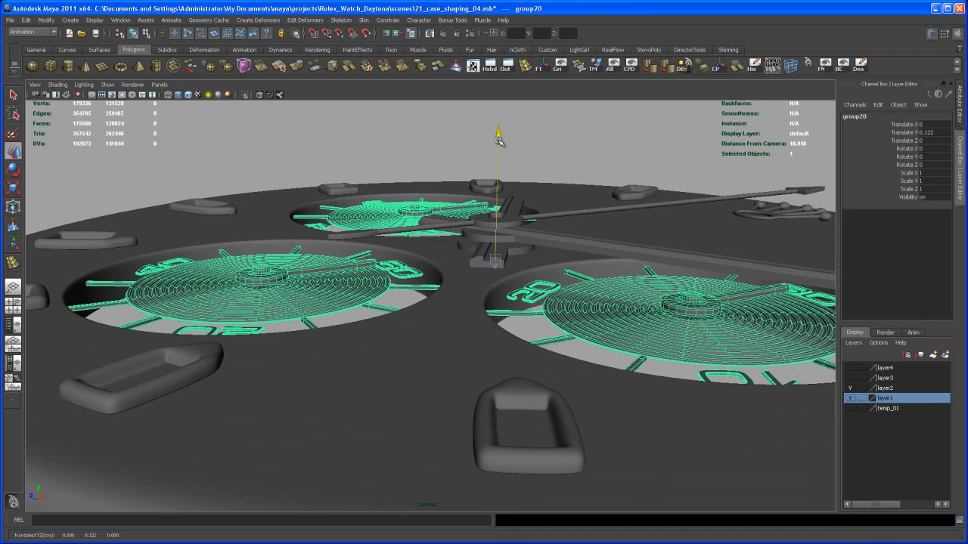
drag(498, 139, 498, 139)
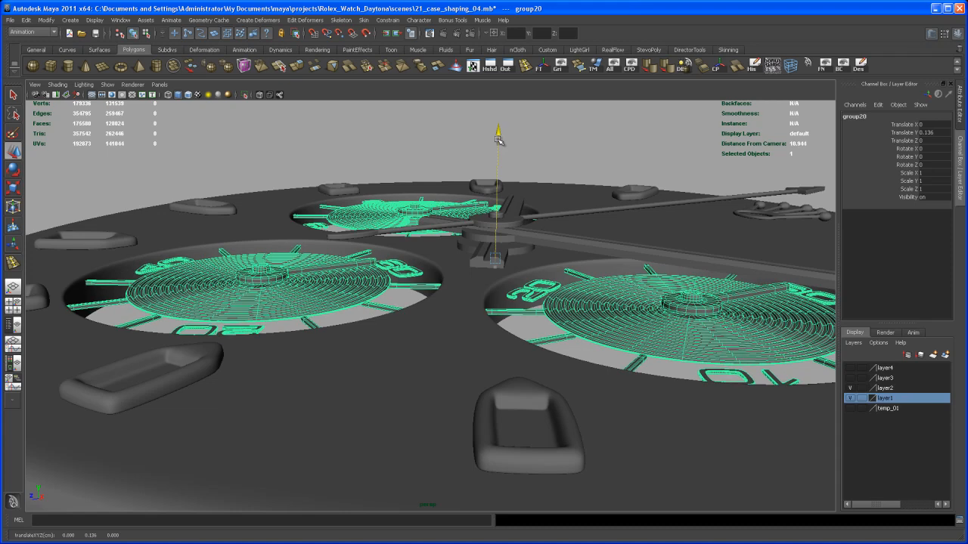
alt+right_drag(493, 206, 410, 130)
alt+drag(460, 229, 485, 247)
alt+right_drag(485, 246, 412, 218)
alt+middle_drag(412, 217, 413, 185)
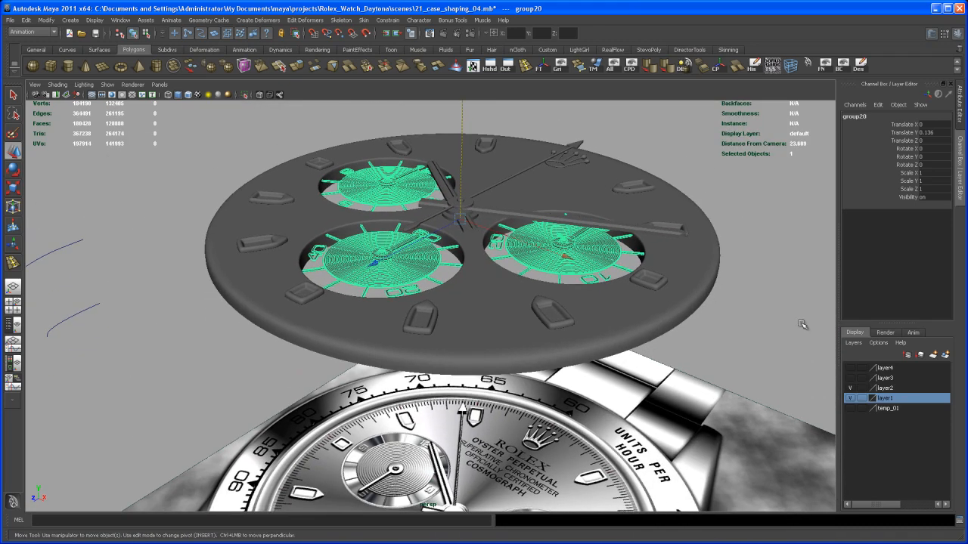
Step: Show the hidden case layer and the bezel's layer3 again
click(850, 367)
alt+drag(643, 336, 628, 364)
alt+middle_drag(627, 363, 628, 355)
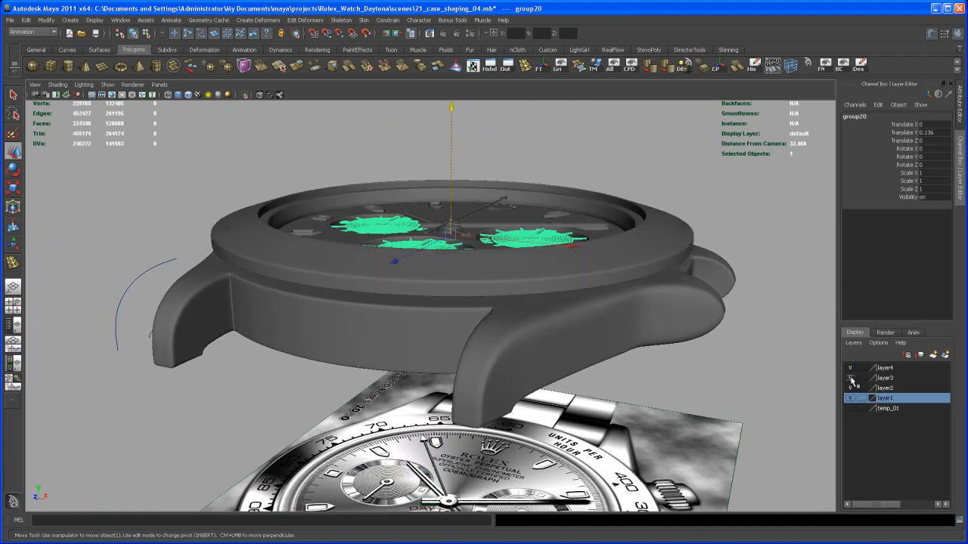
alt+drag(670, 363, 584, 389)
Step: Select the case and raise it toward the underside of the subdials, to a Translate Y of -0.096
click(580, 350)
alt+right_drag(584, 388, 596, 407)
alt+middle_drag(597, 406, 624, 394)
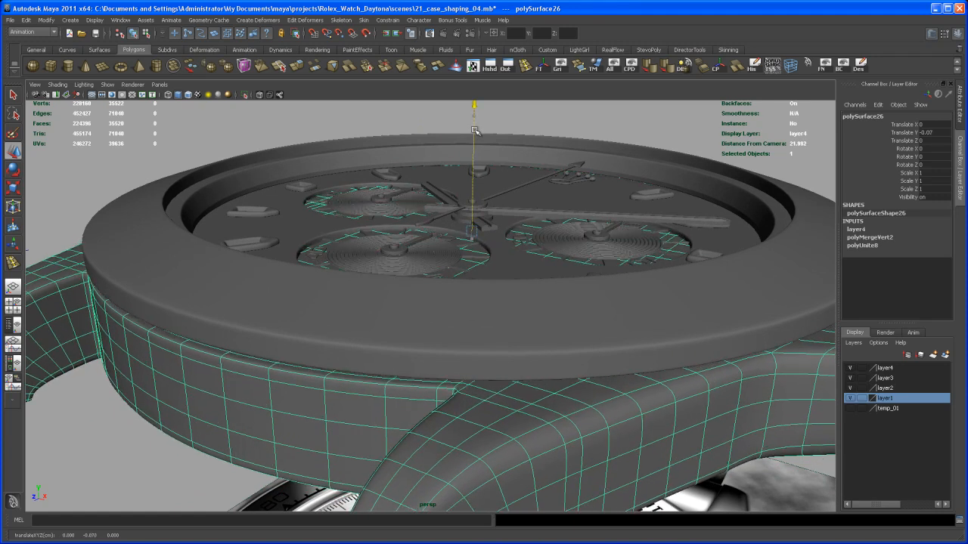
drag(475, 134, 476, 131)
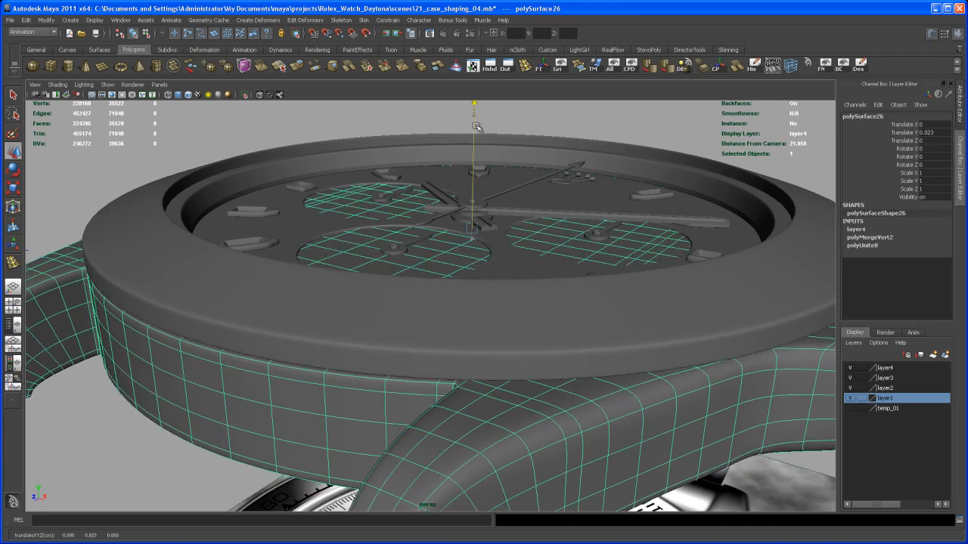
alt+right_drag(439, 169, 538, 269)
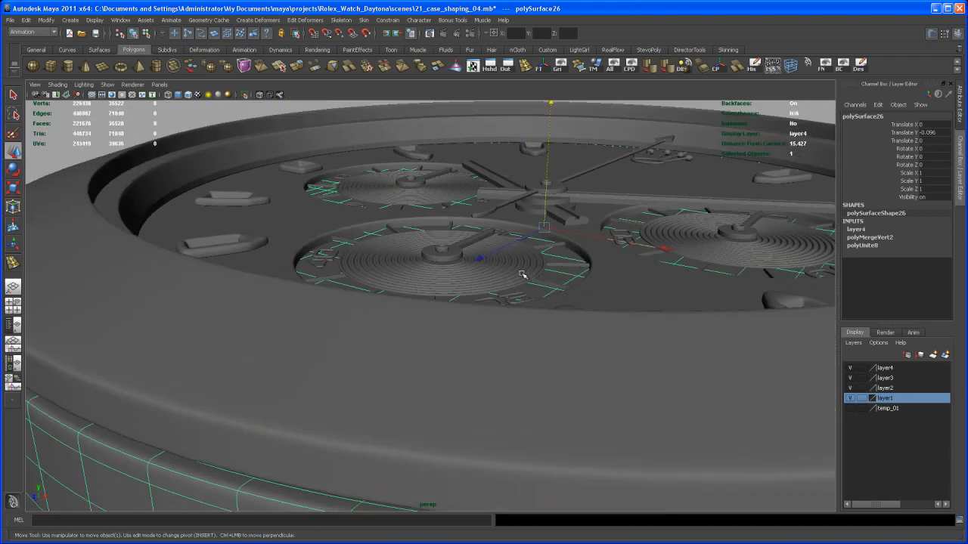
Step: Raise the case closer beneath the subdial numerals and ticks, to a Translate Y of -0.065
alt+drag(538, 270, 560, 337)
alt+middle_drag(559, 337, 458, 393)
alt+drag(458, 393, 465, 292)
alt+right_drag(465, 292, 488, 307)
alt+middle_drag(488, 307, 478, 382)
drag(541, 172, 542, 168)
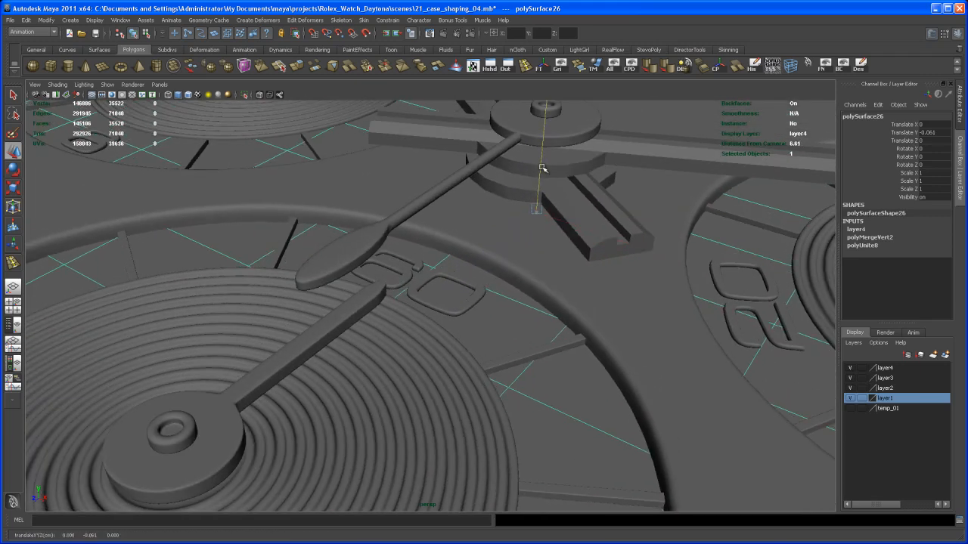
alt+drag(542, 274, 517, 222)
alt+right_drag(517, 222, 537, 279)
alt+middle_drag(536, 279, 477, 313)
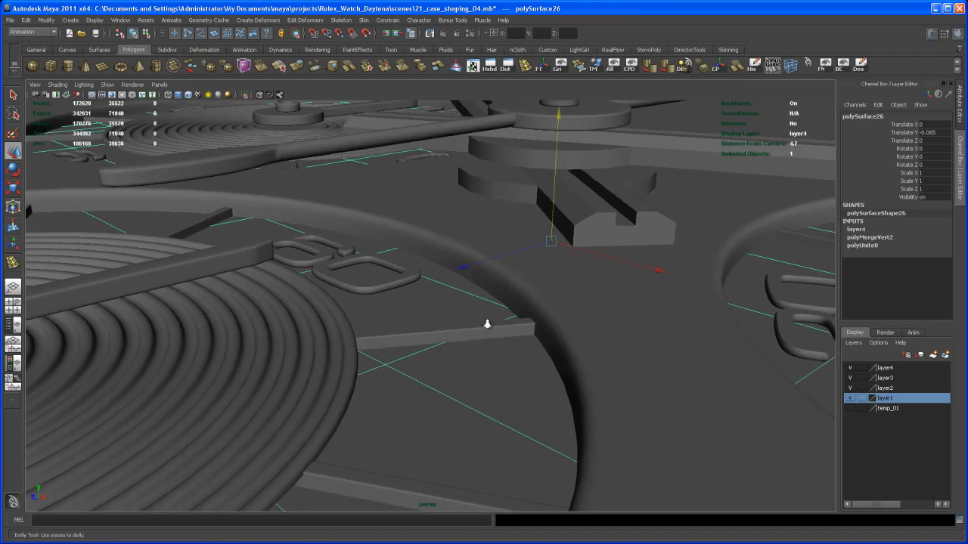
Step: Lower the case slightly to clear the subdial ticks, to a Translate Y of -0.076
alt+right_drag(477, 313, 571, 265)
drag(607, 163, 606, 164)
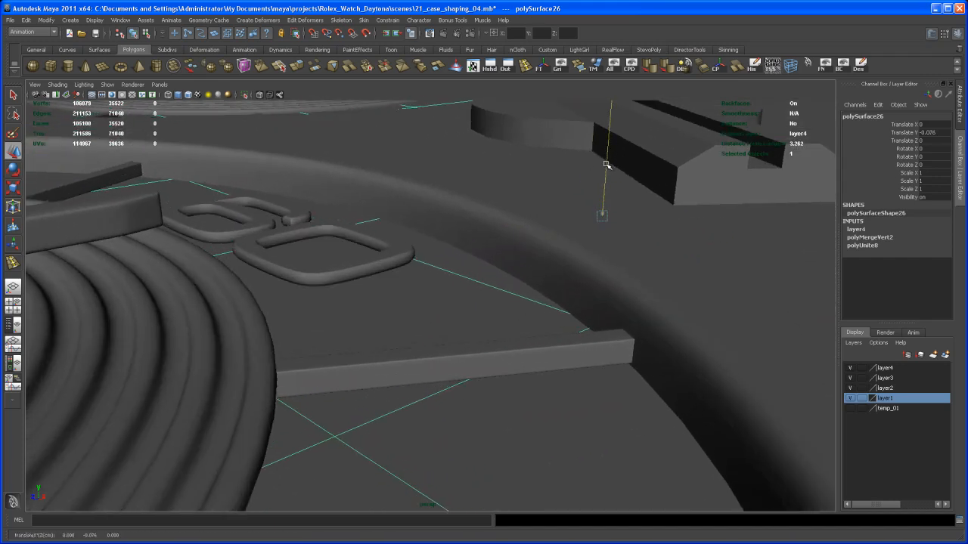
alt+right_drag(629, 235, 339, 207)
alt+drag(487, 301, 475, 268)
alt+right_drag(476, 268, 439, 258)
alt+drag(439, 258, 478, 304)
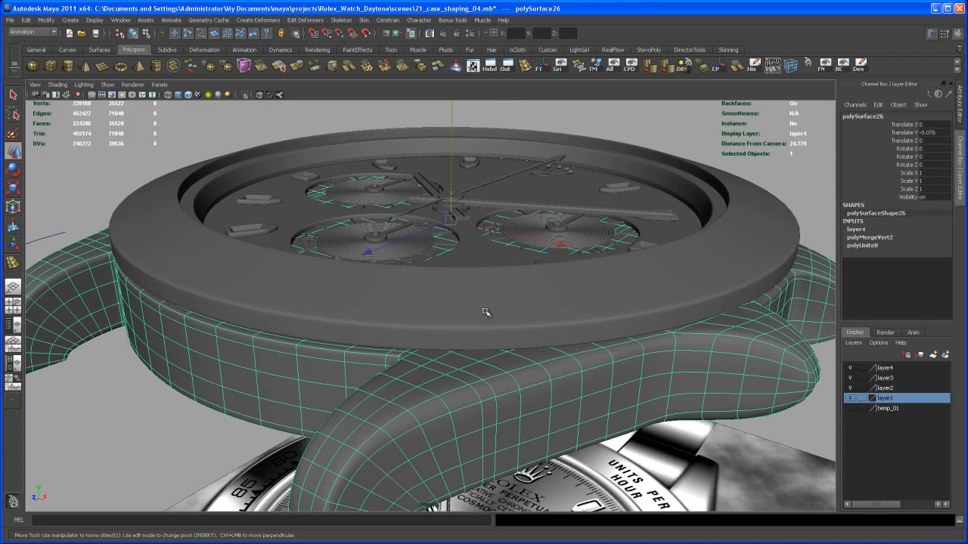
Step: Select the bezel, turn off its smooth preview, and bring up the full side view of bezel and case
click(487, 312)
key(1)
alt+right_drag(493, 325, 449, 272)
alt+drag(452, 311, 443, 288)
key(space)
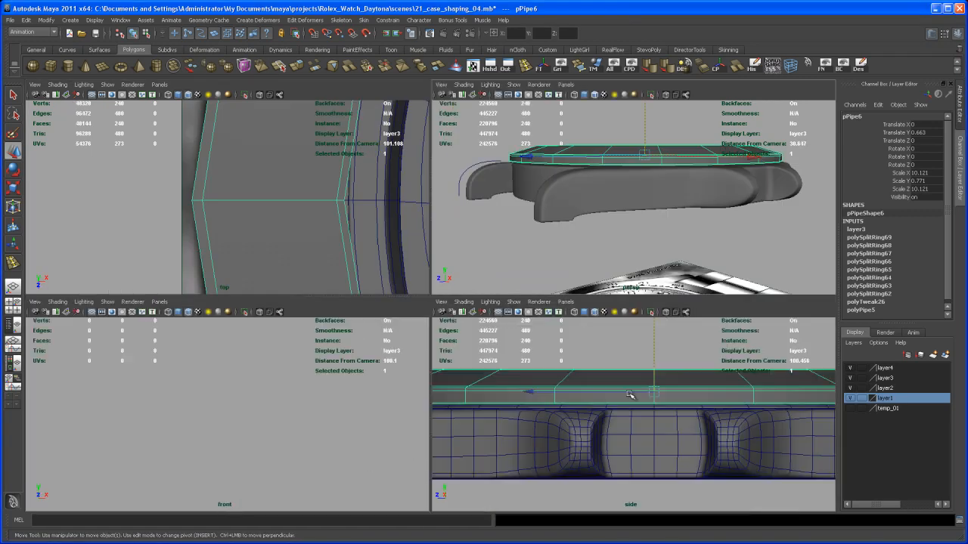
key(space)
scroll(356, 304, down, 2)
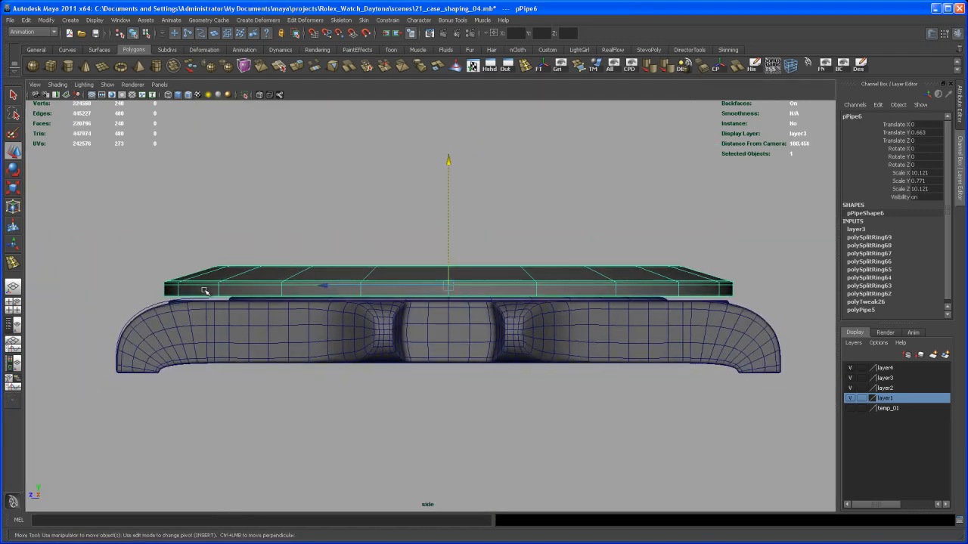
Step: In the side view, select the bezel's lower vertices and move them down onto the top of the case
right_click(205, 290)
click(171, 291)
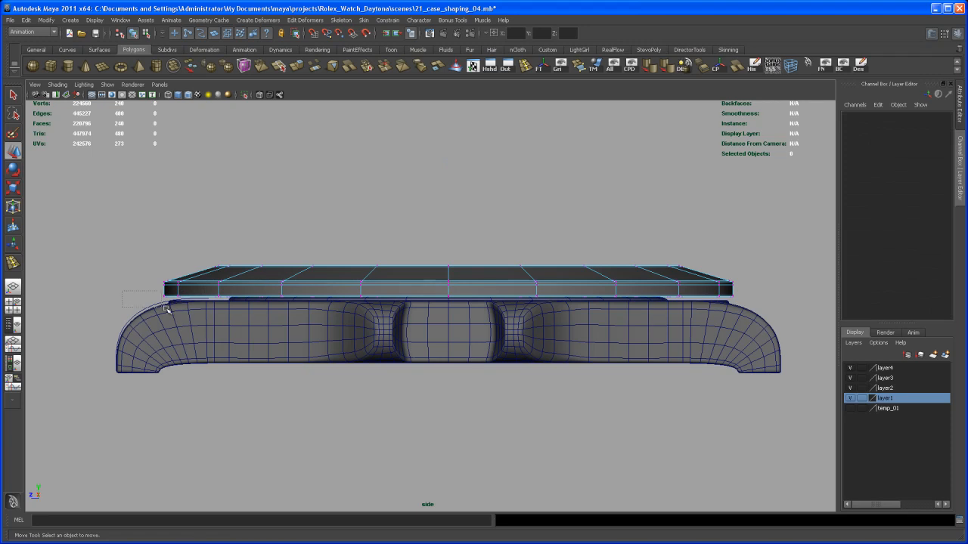
drag(775, 382, 675, 369)
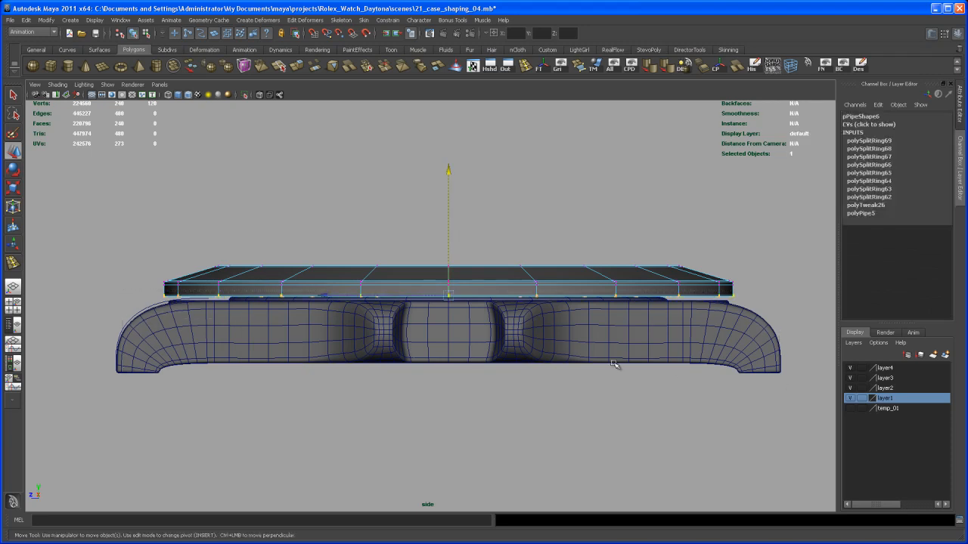
drag(593, 403, 799, 420)
alt+right_drag(503, 335, 558, 353)
alt+middle_drag(558, 353, 501, 363)
alt+right_drag(501, 363, 543, 383)
alt+middle_drag(543, 382, 618, 381)
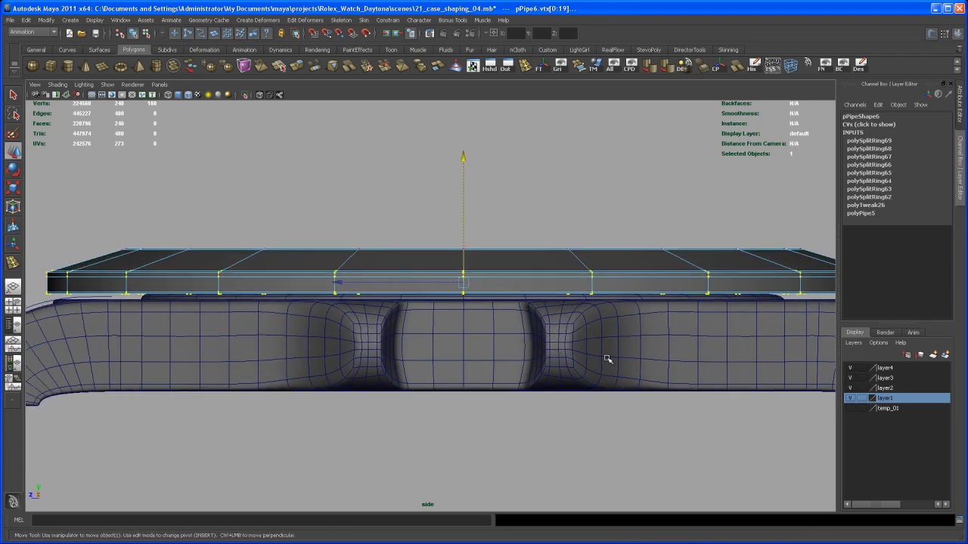
drag(463, 159, 465, 164)
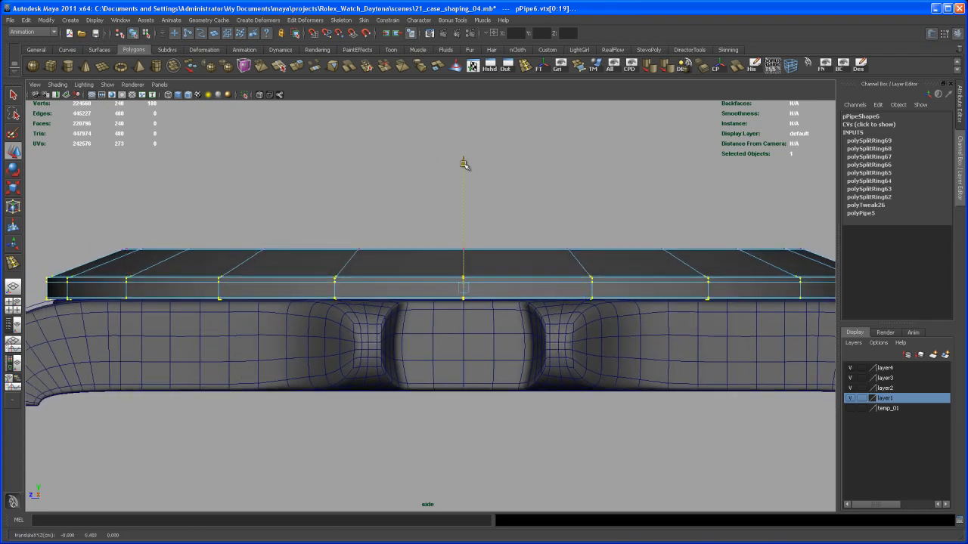
Step: Return to the perspective view, turn on the bezel's smooth preview, leave component mode, and check how the bezel meets the case
key(space)
key(space)
alt+drag(542, 255, 547, 277)
alt+right_drag(547, 277, 564, 332)
alt+drag(564, 332, 580, 355)
key(3)
right_drag(576, 339, 590, 330)
alt+right_drag(659, 395, 596, 264)
alt+drag(635, 338, 631, 376)
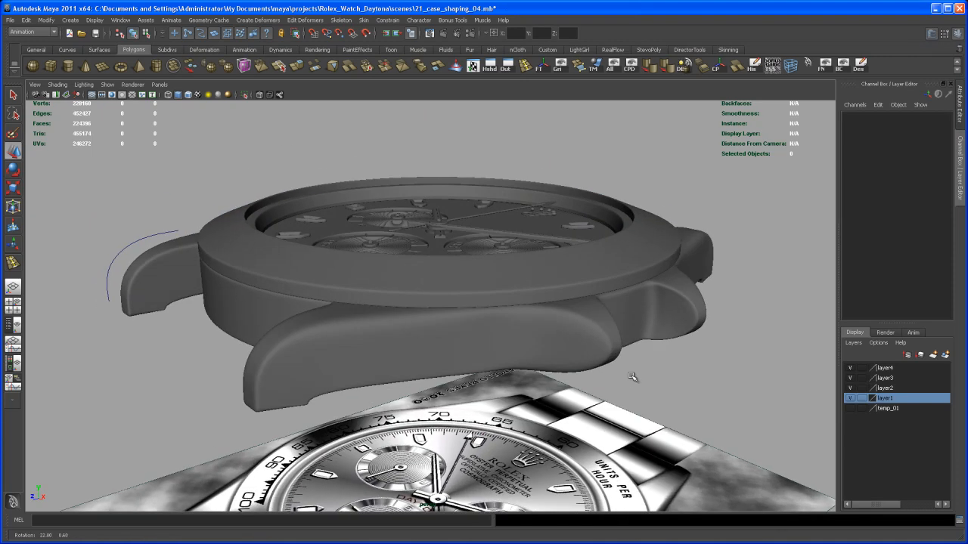
alt+right_drag(632, 376, 626, 323)
alt+drag(626, 323, 571, 315)
Step: Turn off the bezel's smooth preview and select the whole edge loop beside its inner top rim
click(520, 267)
scroll(499, 317, up, 5)
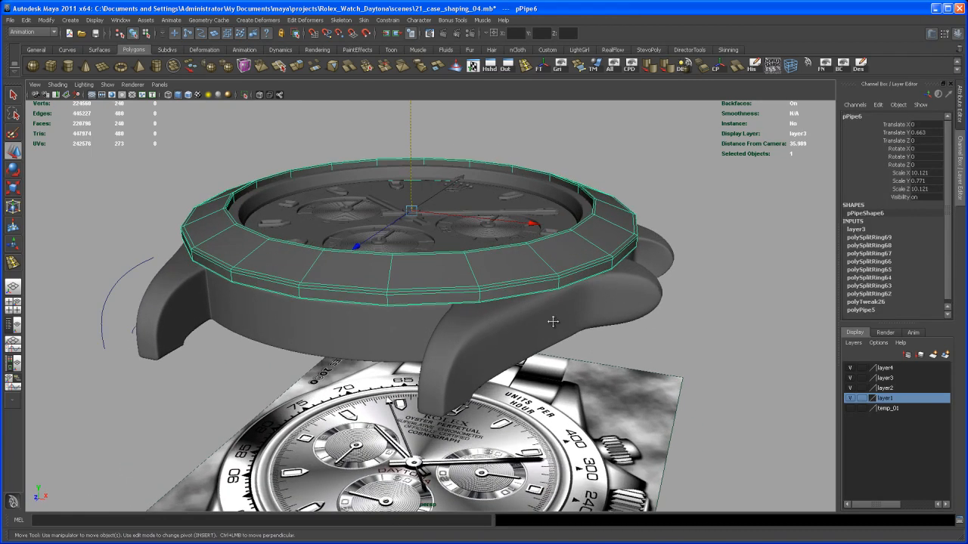
scroll(488, 363, up, 8)
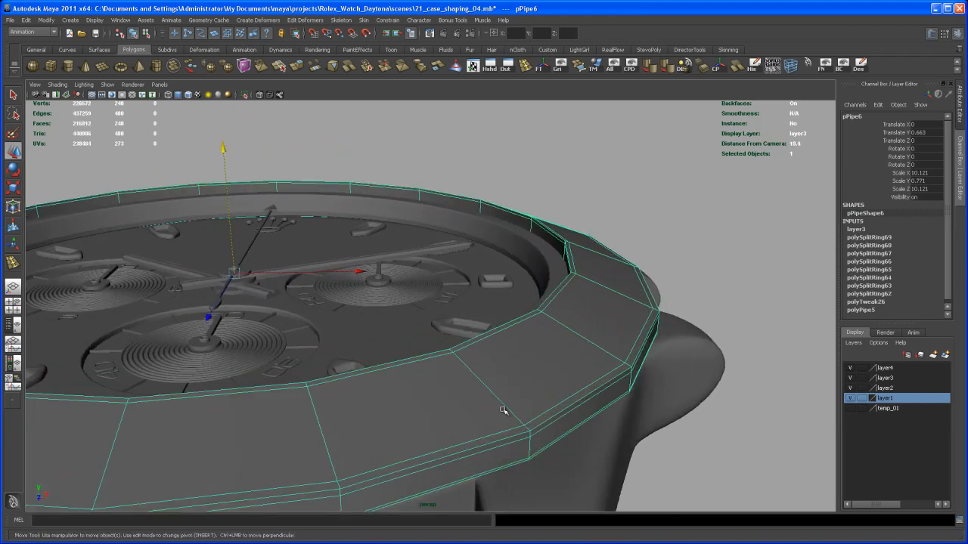
scroll(502, 388, up, 4)
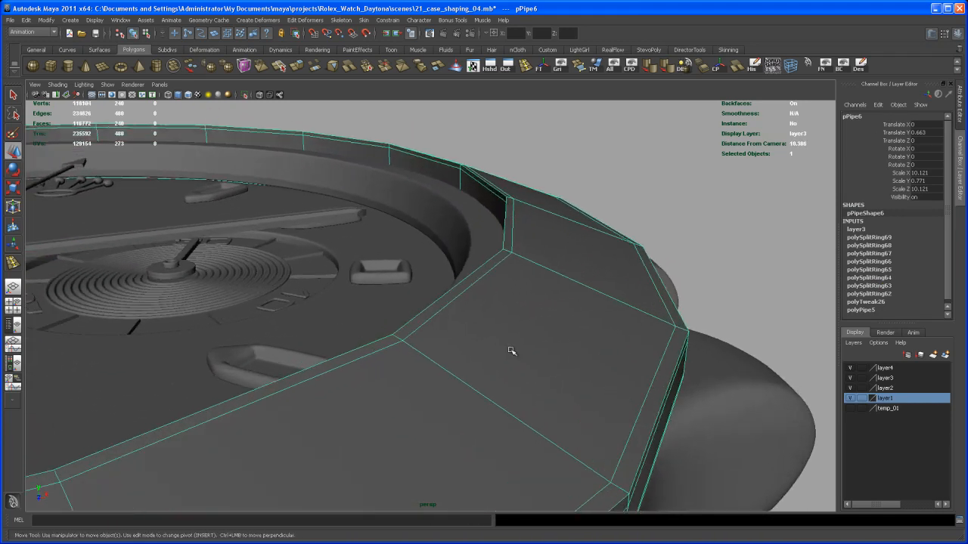
alt+middle_drag(471, 355, 458, 290)
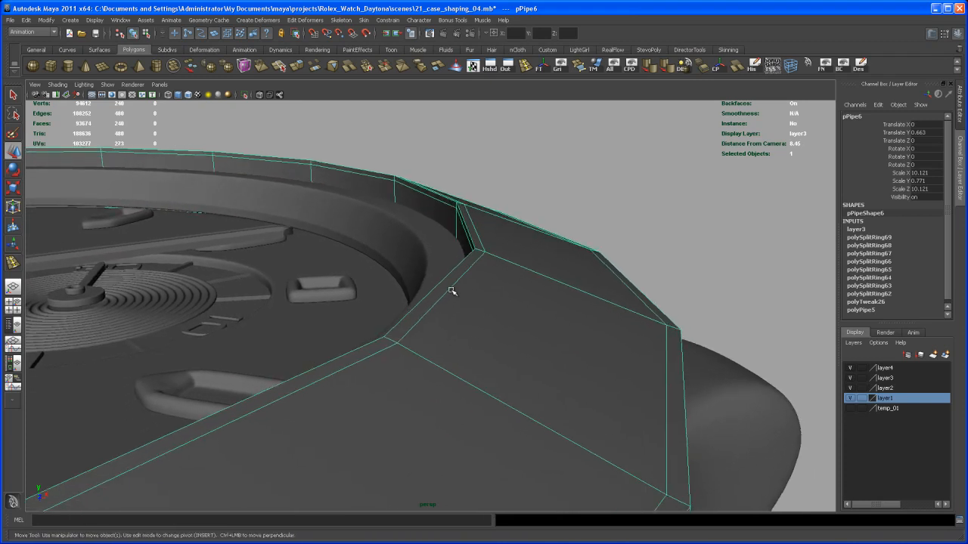
right_click(455, 286)
click(454, 293)
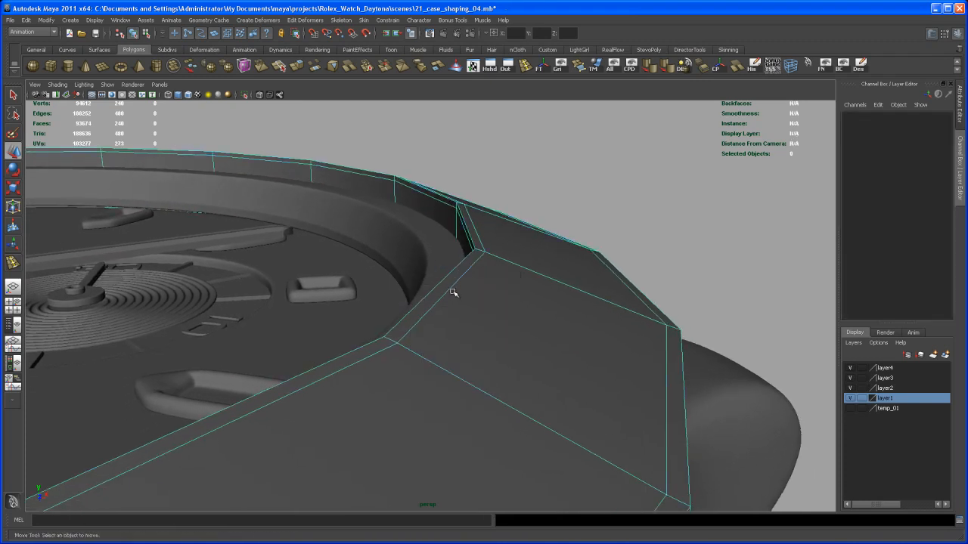
alt+drag(450, 292, 477, 335)
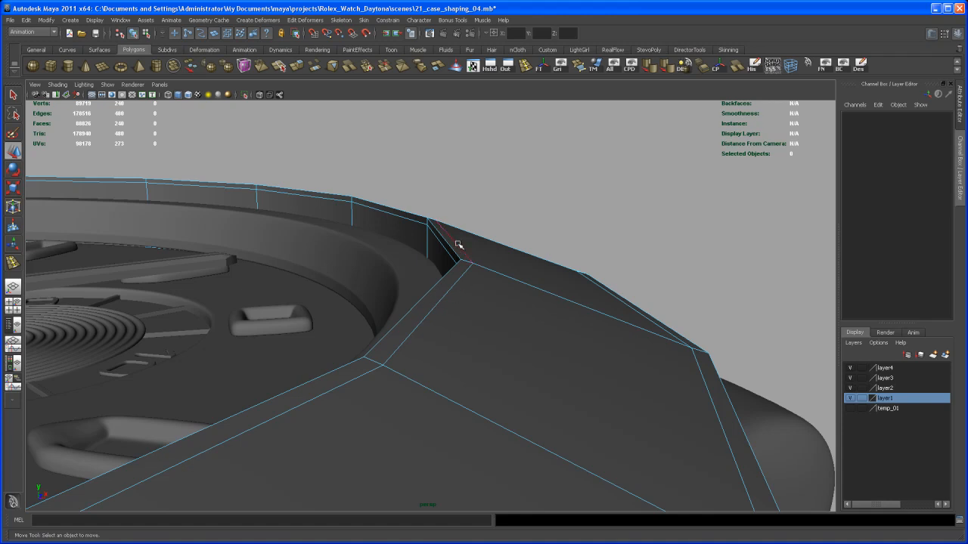
alt+drag(464, 312, 470, 291)
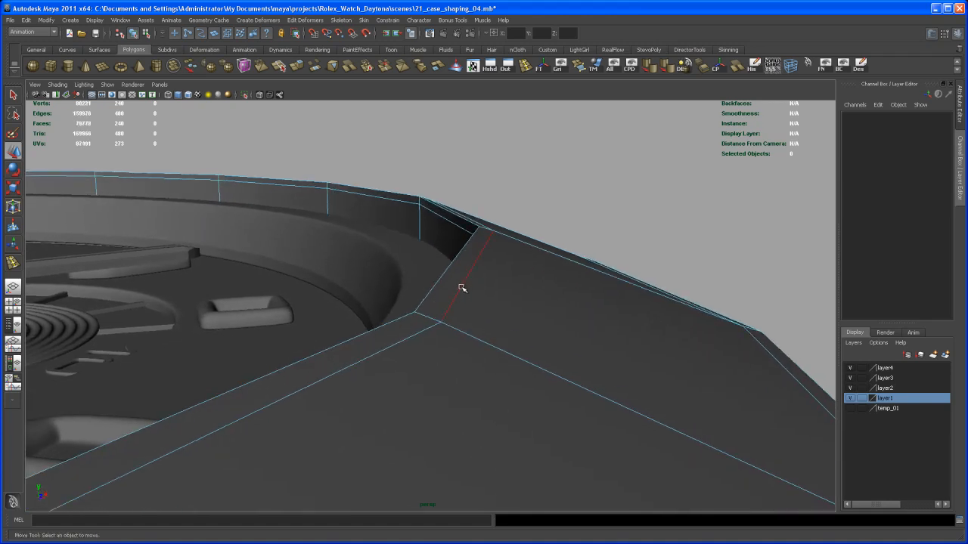
click(462, 288)
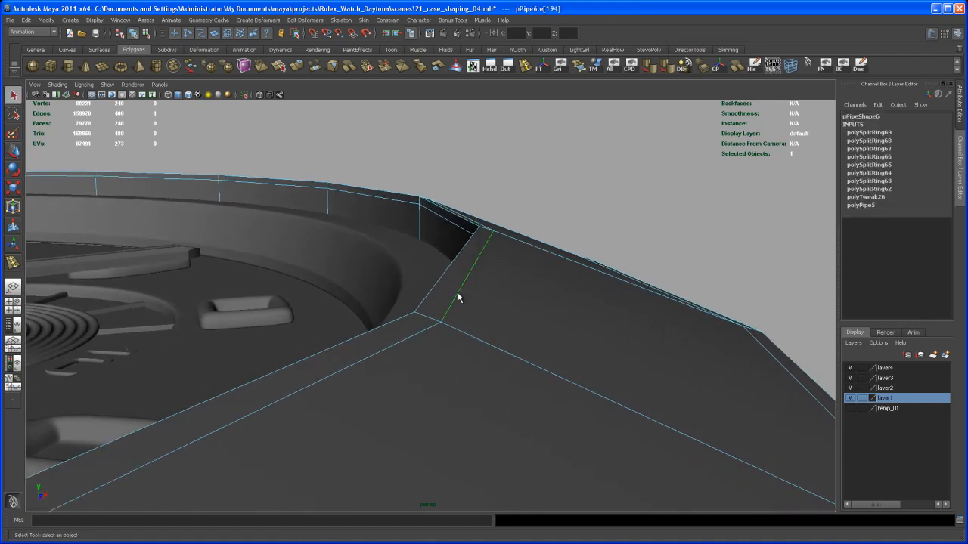
mouse_move(492, 297)
alt+mouse_down()
mouse_move(473, 320)
mouse_move(434, 298)
mouse_move(464, 240)
mouse_move(496, 291)
mouse_move(481, 298)
alt+mouse_up()
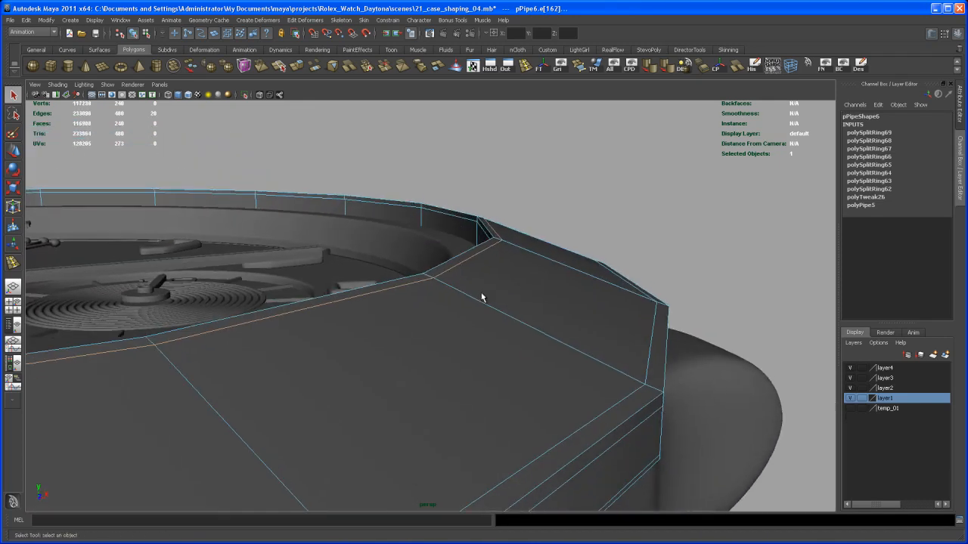
Step: Raise the bezel's inner rim edge loop slightly and scale it outward by about 1.014
alt+middle_drag(466, 302, 534, 298)
alt+drag(534, 298, 561, 292)
alt+drag(430, 290, 242, 164)
mouse_move(165, 146)
mouse_down()
mouse_move(162, 125)
mouse_move(160, 137)
mouse_up()
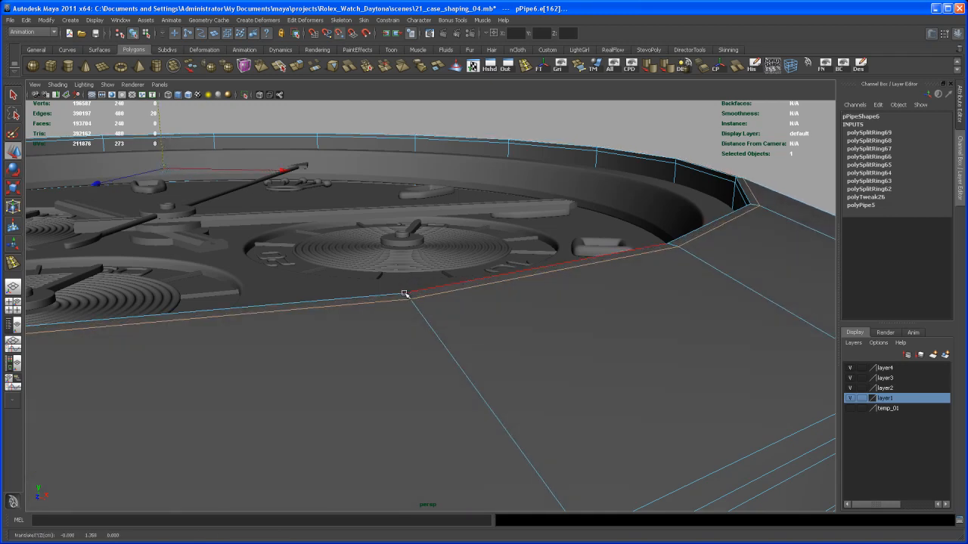
middle_drag(405, 294, 406, 296)
alt+right_drag(445, 310, 439, 290)
alt+drag(438, 291, 452, 297)
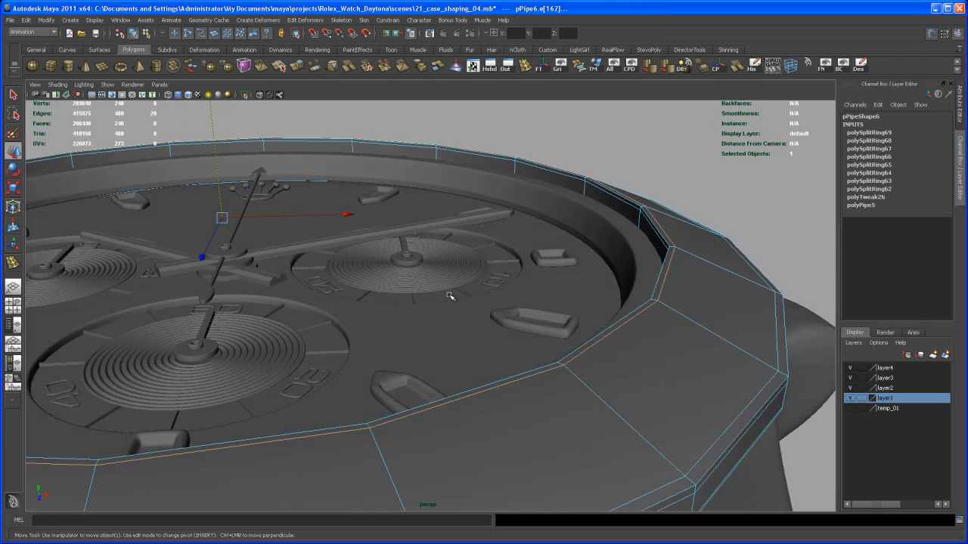
key(r)
drag(223, 218, 231, 213)
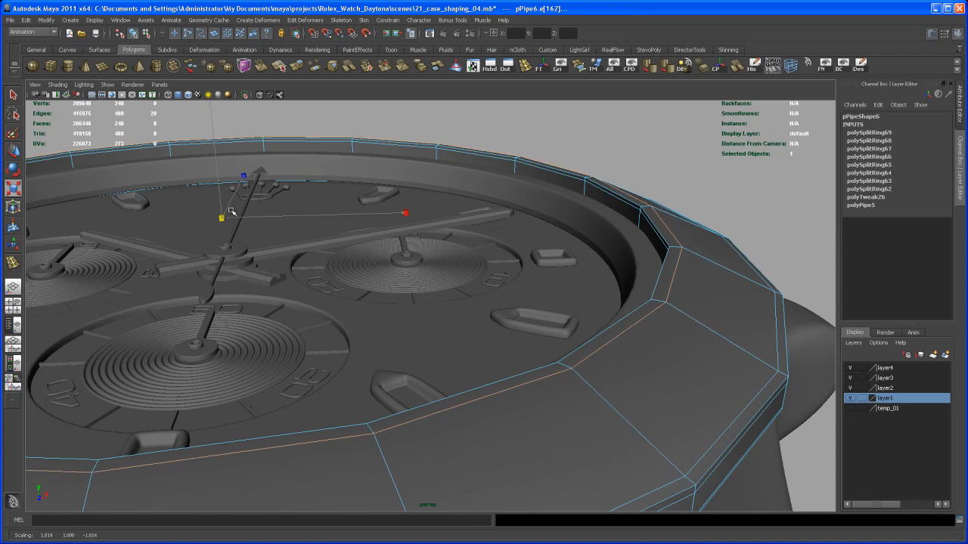
Step: Insert an edge loop just outside the bezel's inner rim loop and preview the bezel smoothed in object mode
alt+right_drag(436, 339, 501, 389)
alt+middle_drag(501, 388, 467, 365)
click(525, 65)
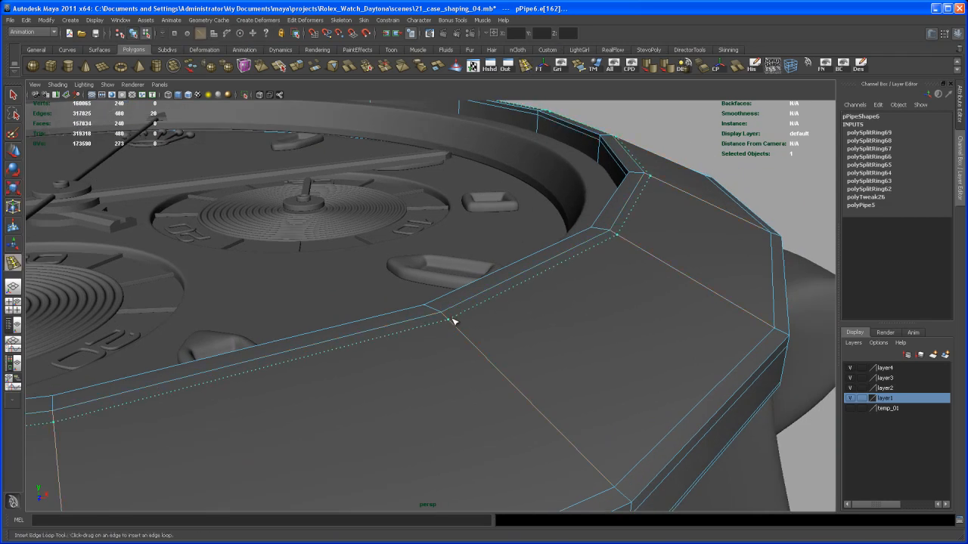
drag(451, 317, 451, 317)
scroll(471, 327, down, 4)
right_drag(503, 359, 524, 350)
click(518, 353)
scroll(505, 305, down, 2)
key(3)
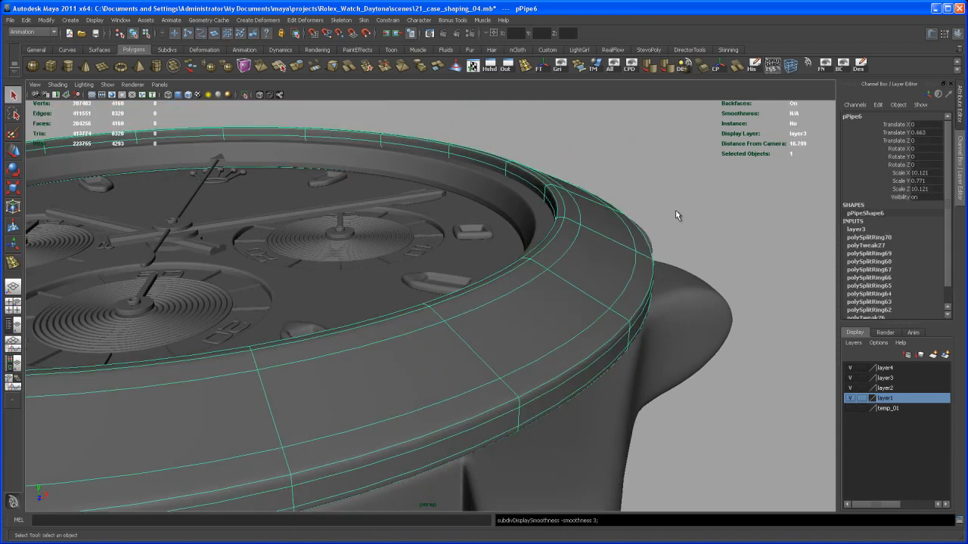
Step: Turn off the bezel's smooth preview, inspect the rim, and undo the last edge loop insertion
click(712, 221)
alt+drag(712, 221, 566, 299)
click(535, 280)
key(1)
alt+right_drag(534, 279, 527, 296)
alt+middle_drag(527, 296, 493, 306)
alt+right_drag(493, 306, 526, 386)
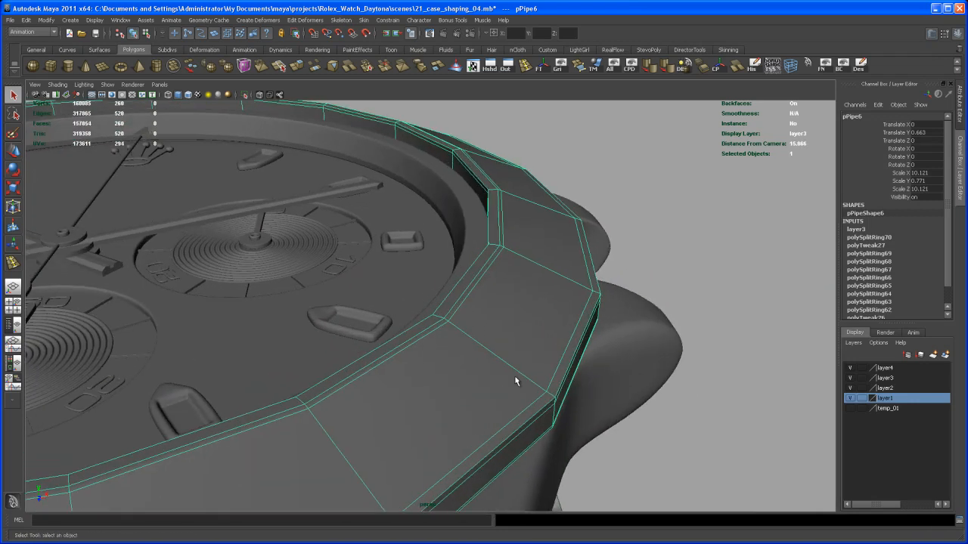
alt+drag(526, 385, 538, 339)
key(z)
key(z)
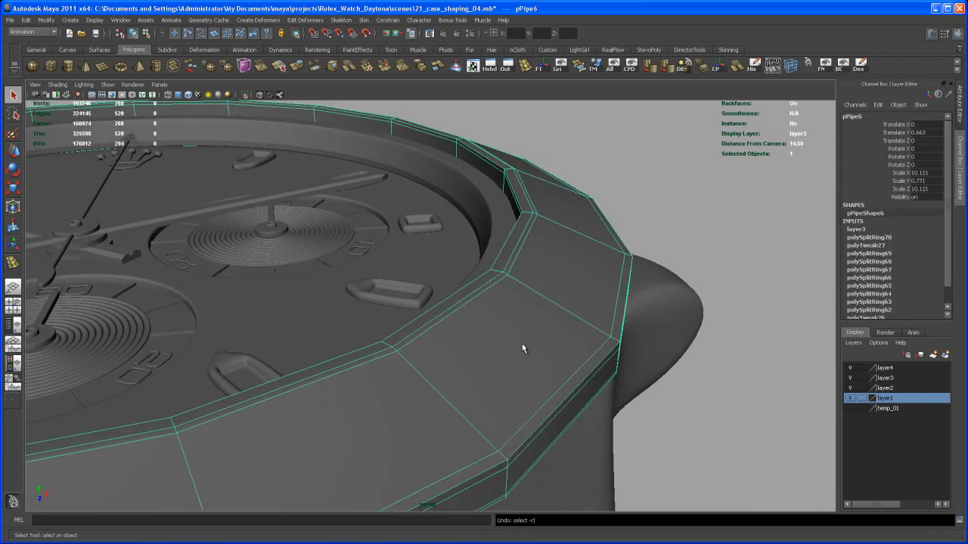
key(z)
key(z)
key(z)
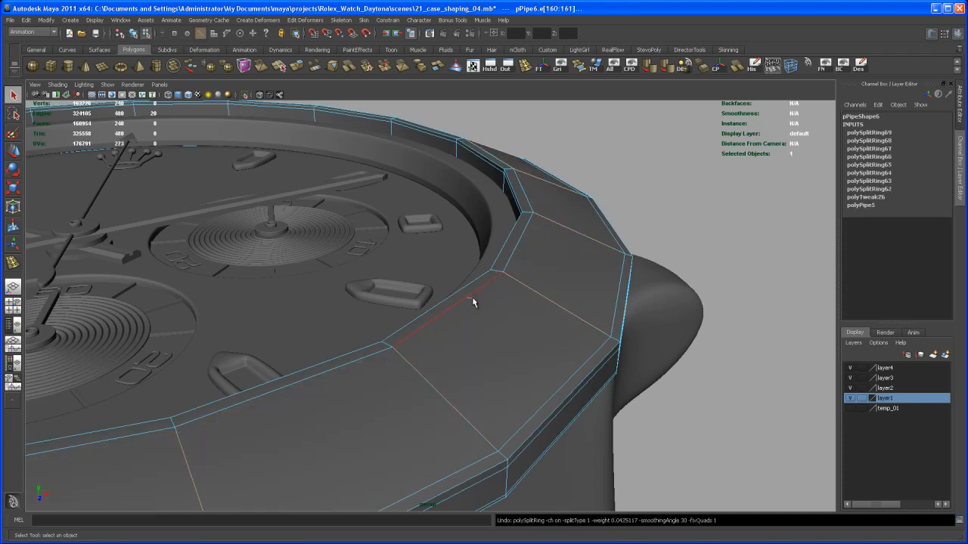
Step: Select the bezel's inner rim edge loop again and scale it outward by about 1.010
click(474, 291)
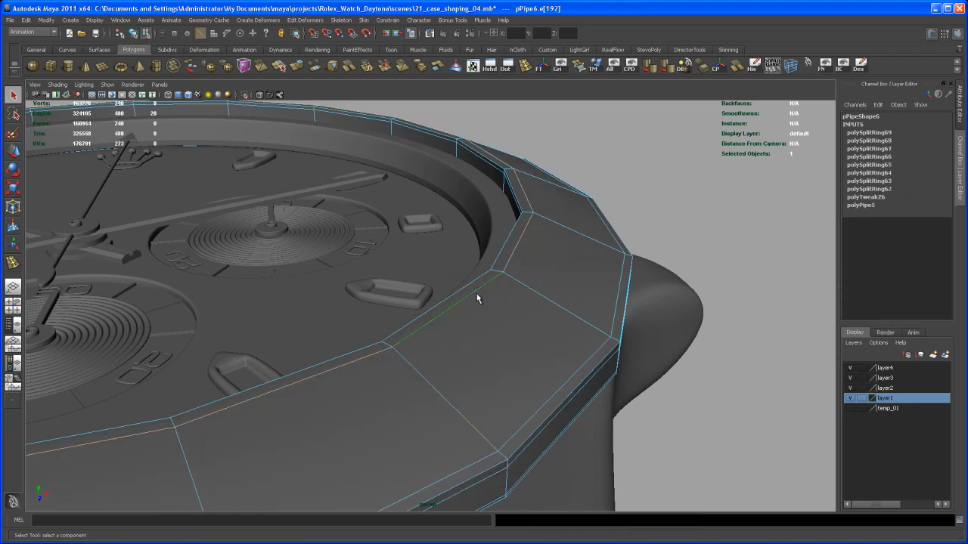
key(e)
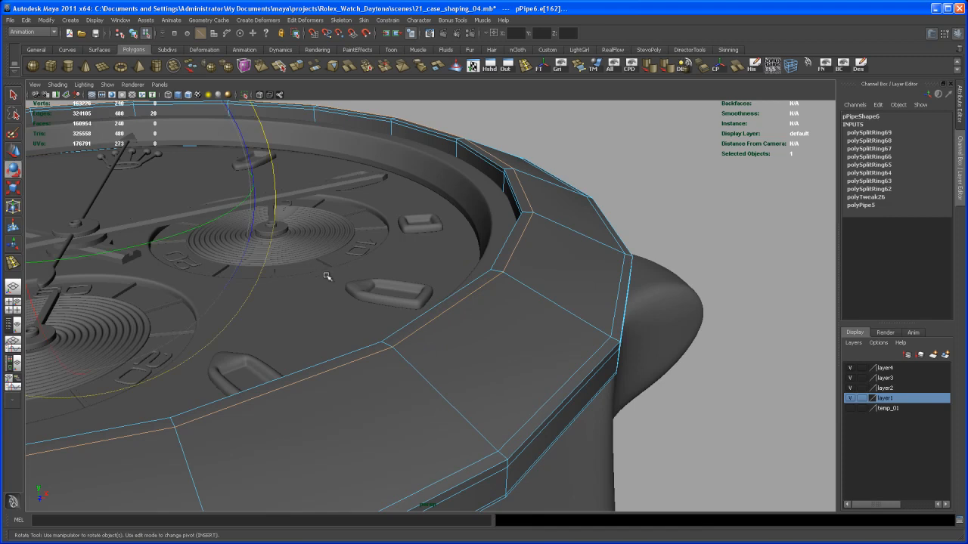
key(r)
scroll(210, 230, up, 3)
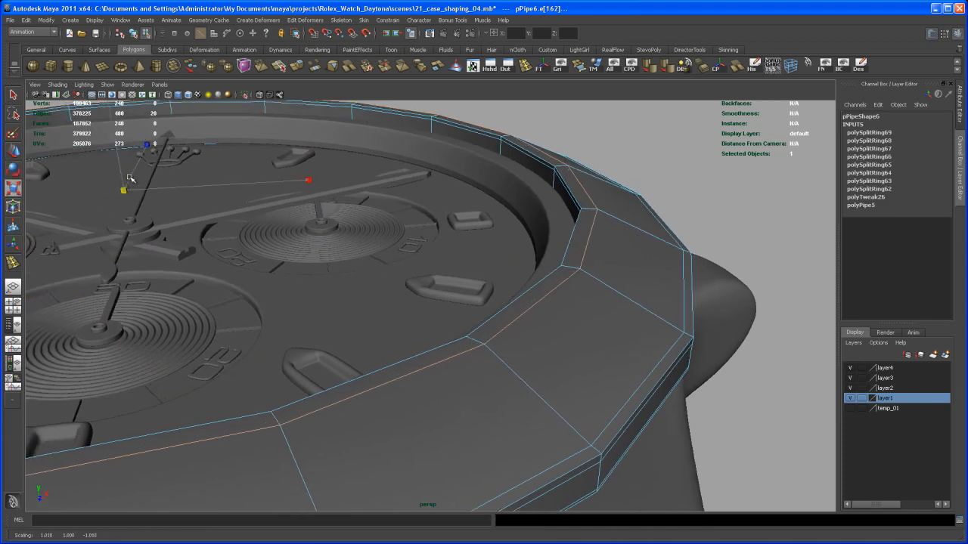
alt+middle_drag(432, 354, 377, 338)
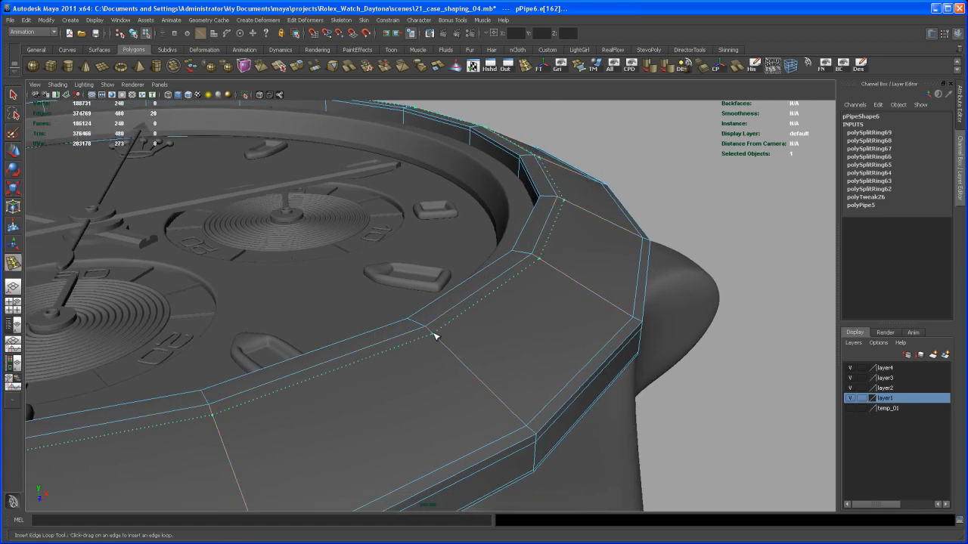
Step: Insert an edge loop just outside the widened rim loop, then smooth-preview the bezel and return to object mode
click(434, 333)
key(3)
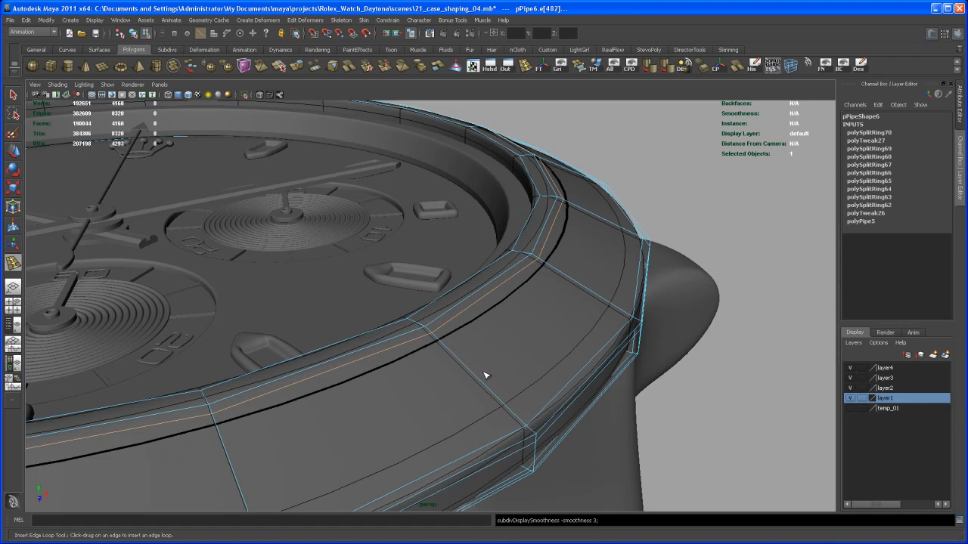
key(q)
right_drag(487, 366, 523, 352)
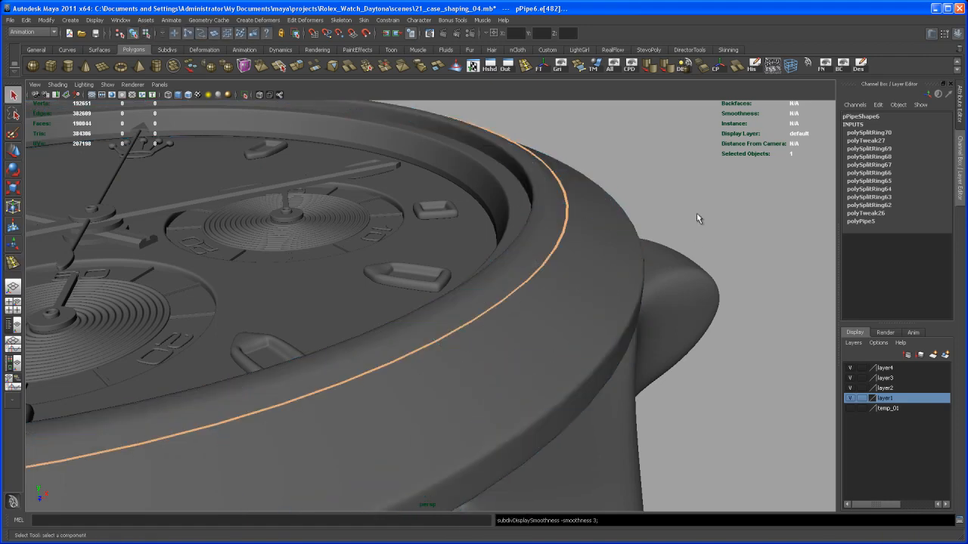
click(696, 245)
alt+right_drag(693, 244, 651, 204)
alt+drag(650, 208, 536, 345)
Step: Insert another edge loop on the narrow top band of the bezel's inner rim and preview the bezel smoothed
click(531, 350)
alt+middle_drag(536, 345, 472, 371)
alt+right_drag(473, 370, 532, 309)
click(524, 68)
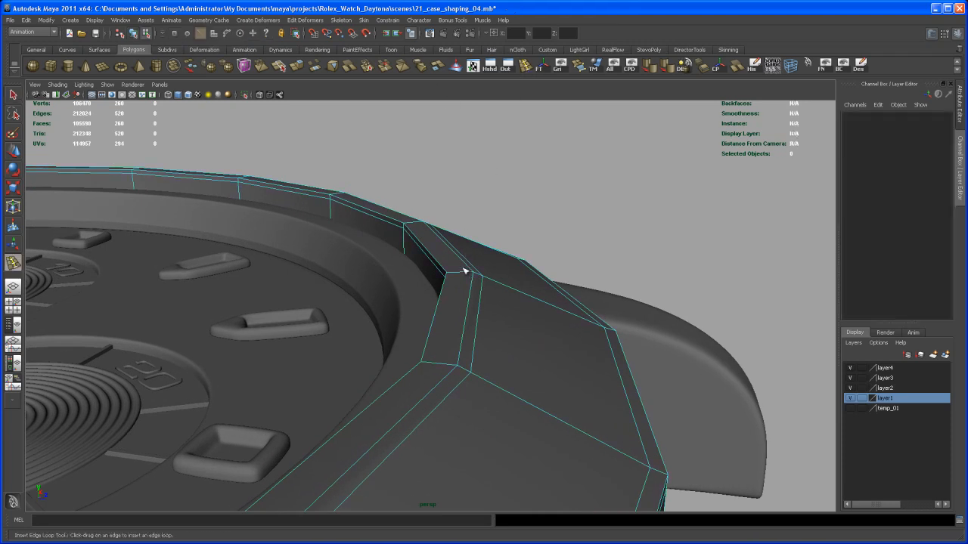
drag(465, 275, 468, 277)
key(3)
key(q)
right_drag(523, 331, 563, 317)
click(565, 223)
Step: Examine the smoothed bezel's inner rim up close and the fit of the whole watch
alt+right_drag(565, 223, 546, 226)
alt+middle_drag(534, 256, 549, 234)
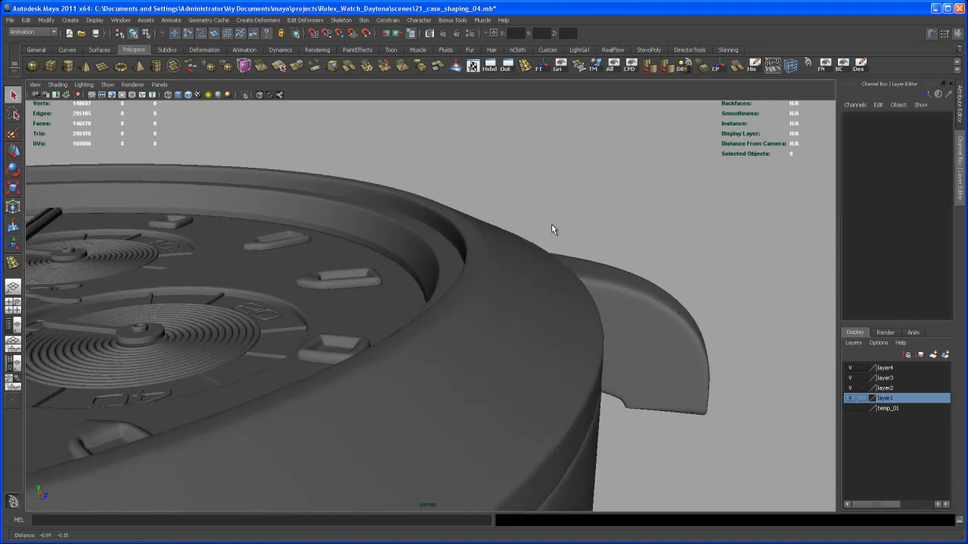
alt+right_drag(549, 234, 549, 289)
alt+drag(549, 290, 504, 323)
alt+right_drag(504, 323, 495, 322)
alt+middle_drag(495, 321, 562, 281)
alt+drag(562, 278, 467, 384)
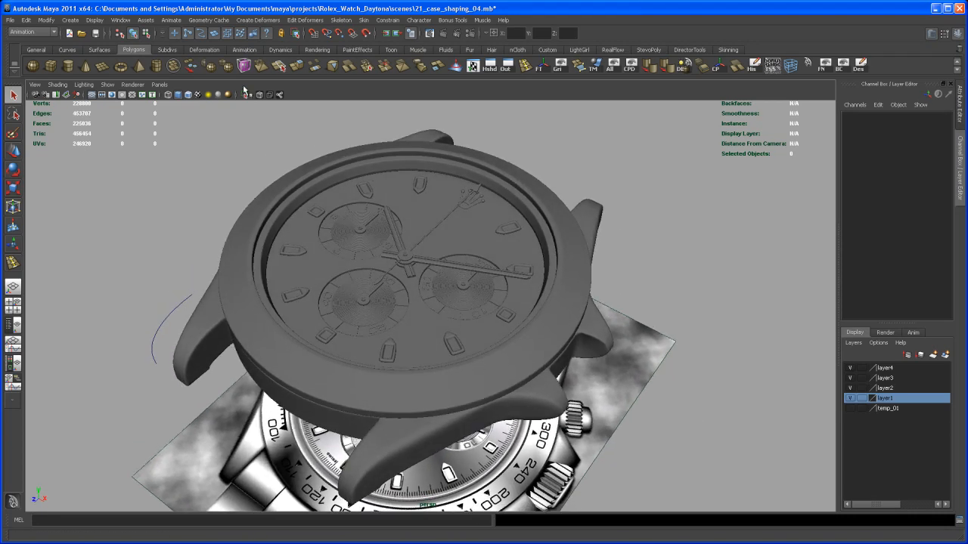
Step: Show the wireframe over the shaded model and examine the assembled watch above the reference image from several angles
click(197, 95)
mouse_move(521, 274)
alt+mouse_down()
mouse_move(483, 323)
mouse_move(498, 310)
mouse_move(492, 319)
alt+mouse_up()
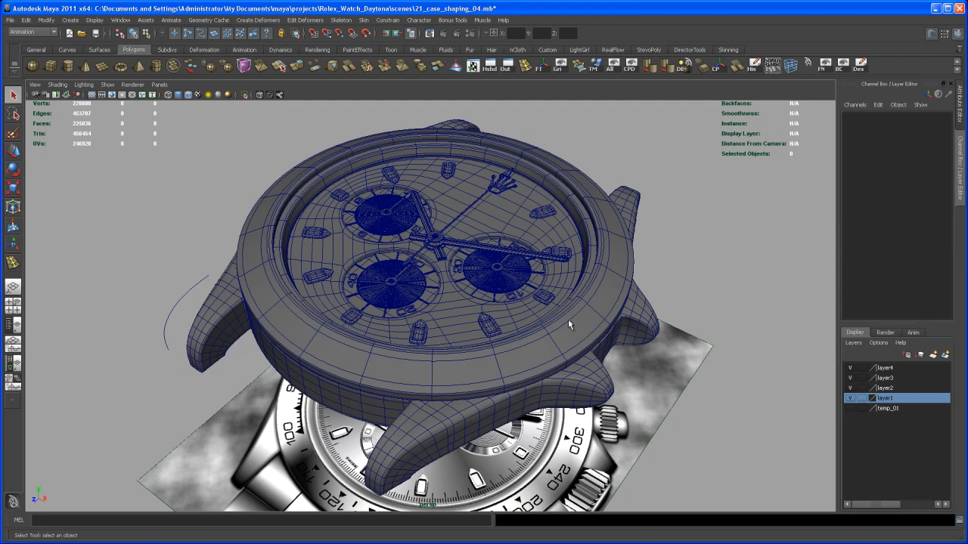
mouse_move(559, 369)
alt+mouse_down()
mouse_move(553, 320)
mouse_move(540, 337)
mouse_move(556, 352)
mouse_move(538, 340)
mouse_move(543, 371)
alt+mouse_up()
alt+drag(697, 254, 645, 267)
alt+drag(651, 380, 647, 340)
alt+right_drag(647, 341, 616, 321)
alt+drag(615, 322, 629, 371)
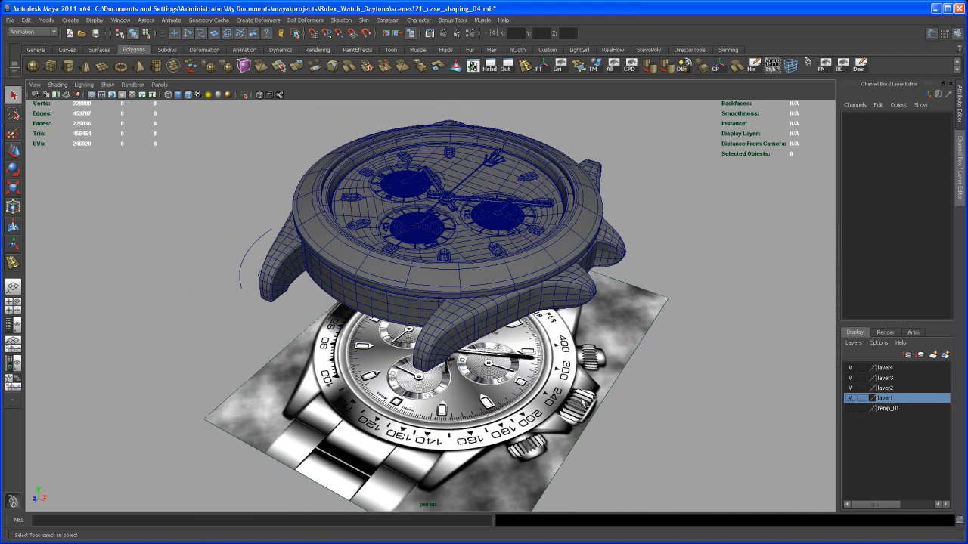
mouse_move(567, 408)
alt+mouse_down()
mouse_move(568, 359)
mouse_move(579, 408)
alt+mouse_up()
alt+middle_drag(579, 400, 564, 424)
alt+right_drag(563, 425, 581, 428)
alt+middle_drag(581, 428, 579, 429)
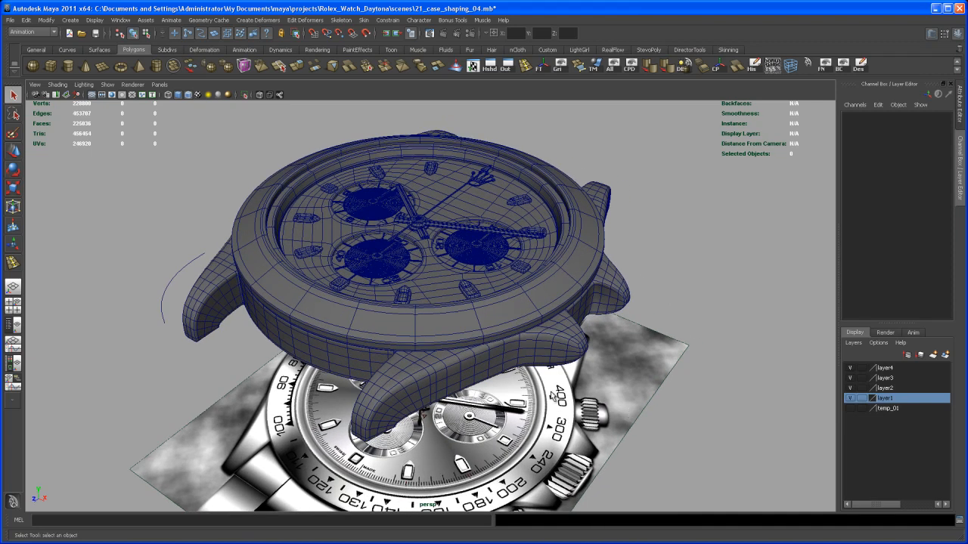